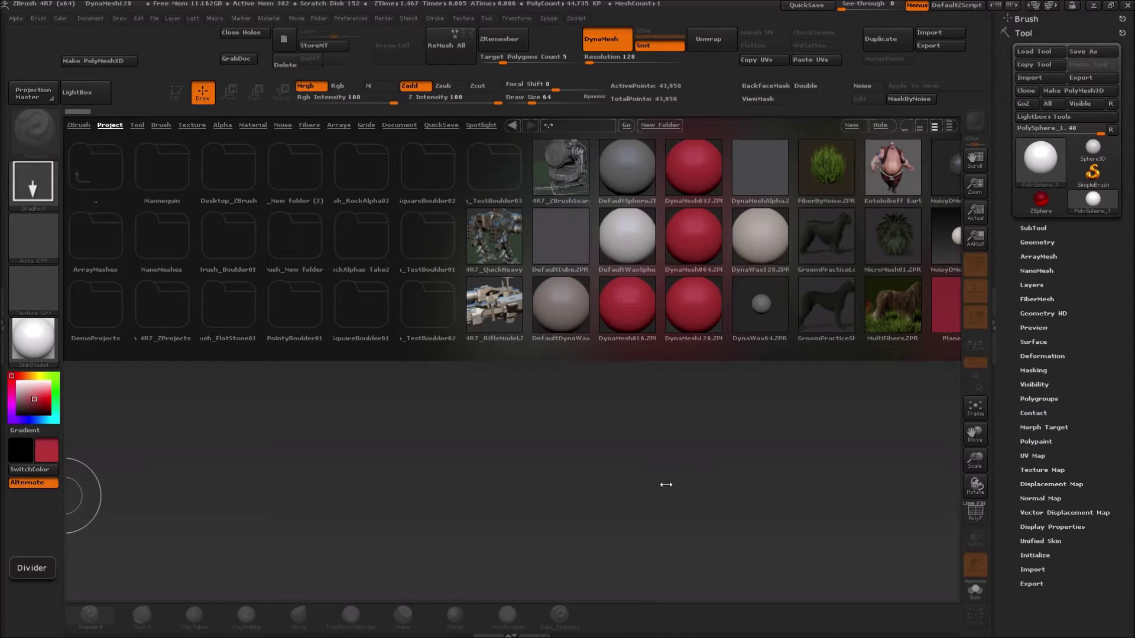
- Open the DynaMesh128 sphere project and turn off the floor grid
double_click(693, 300)
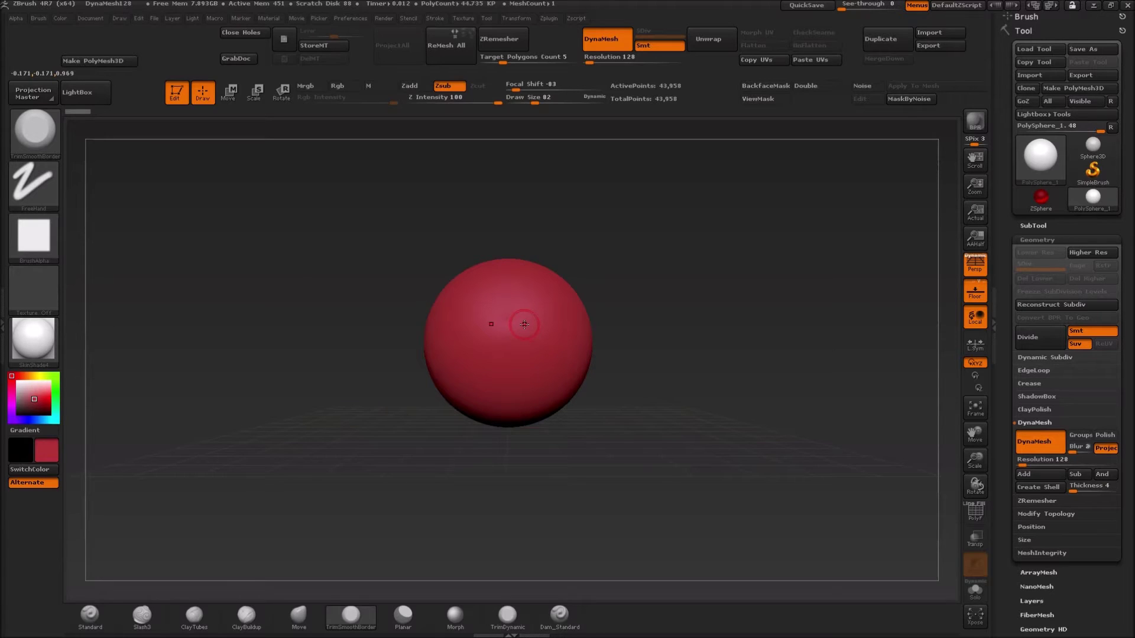
key("shift+p")
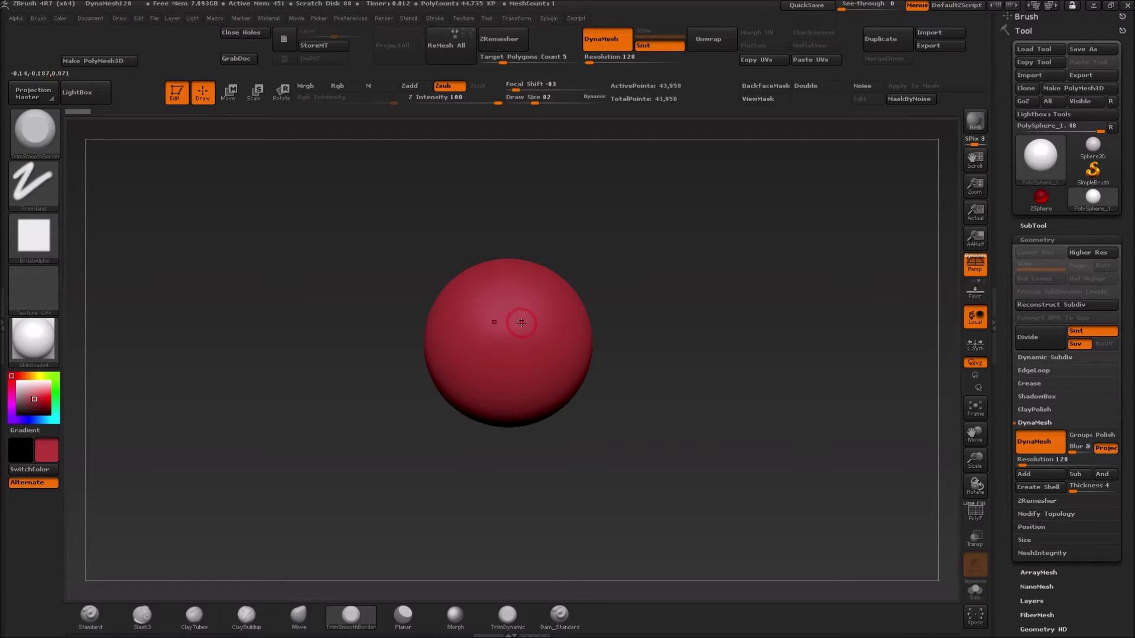
left_click(974, 294)
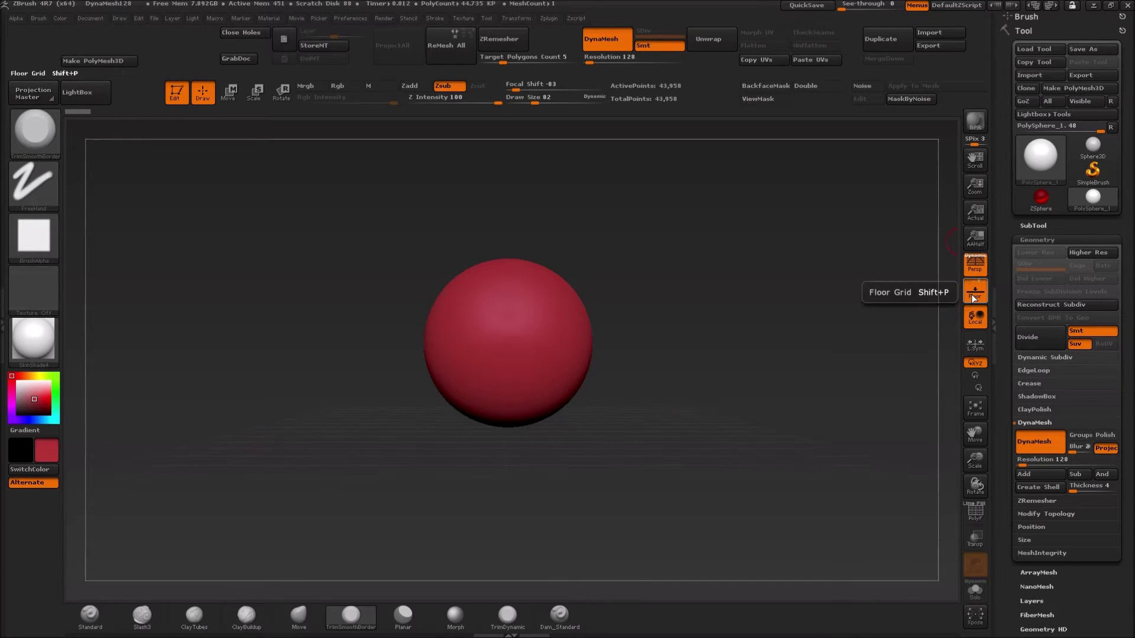
left_click(974, 296)
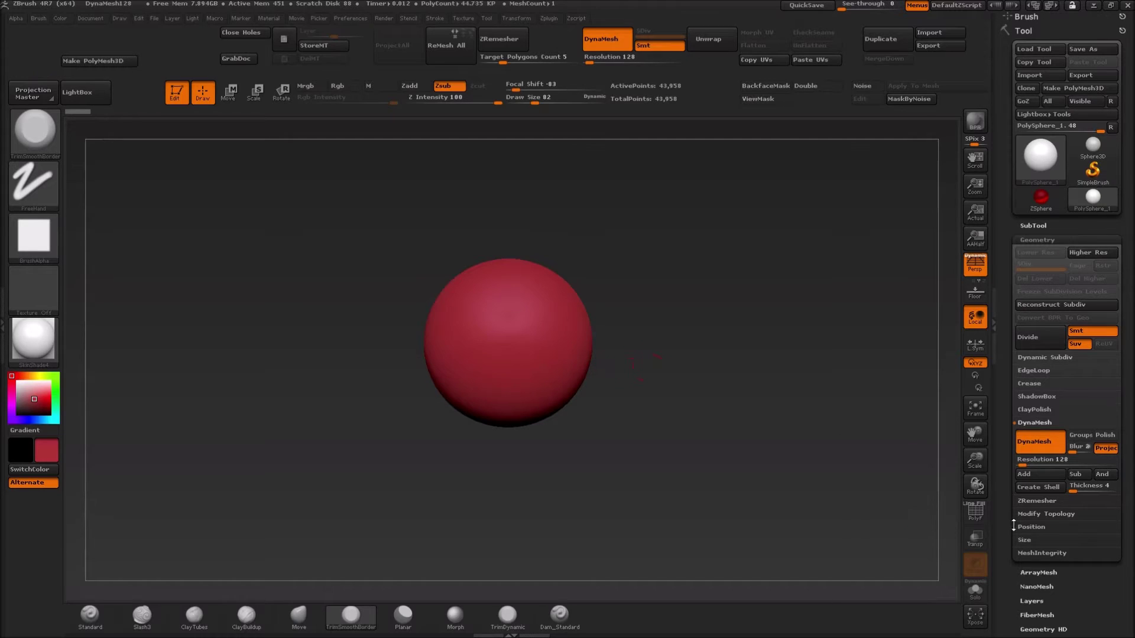
- Examine the sphere's mesh wireframe with the polyframe overlay and leave the overlay off
left_click(975, 514)
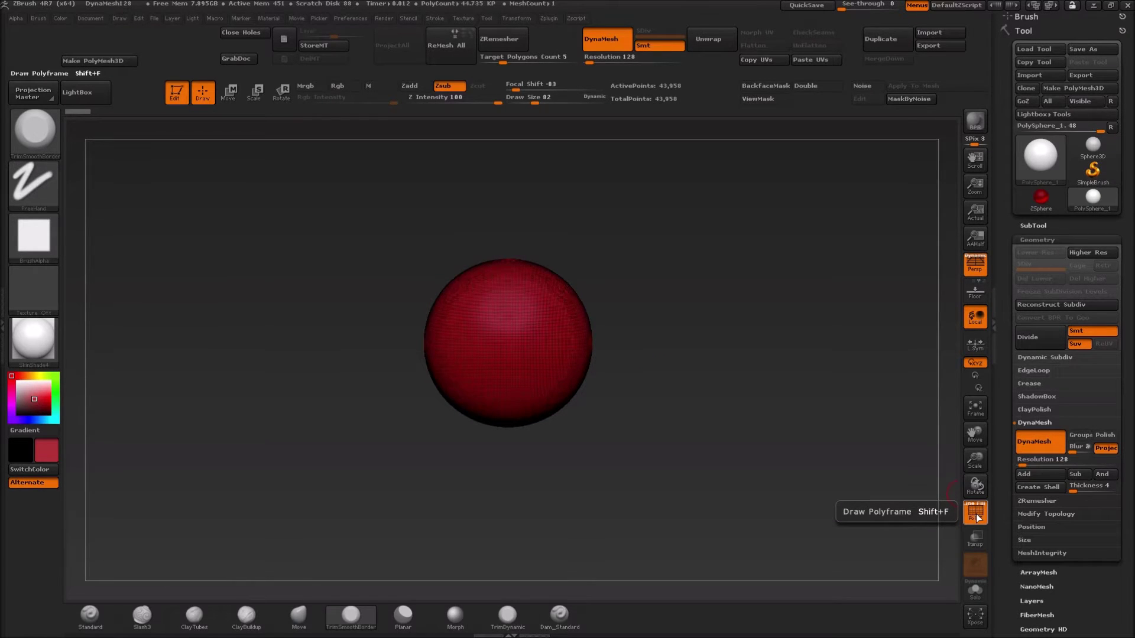
key("shift+f")
key("shift+f")
key("shift+f")
key("shift+f")
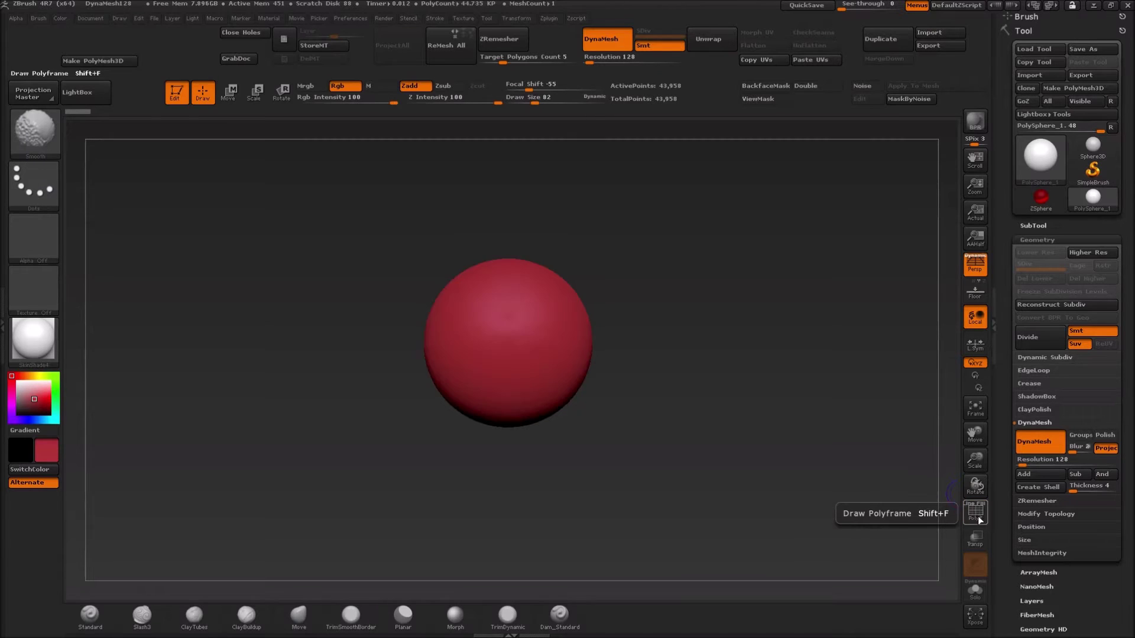
key("shift+f")
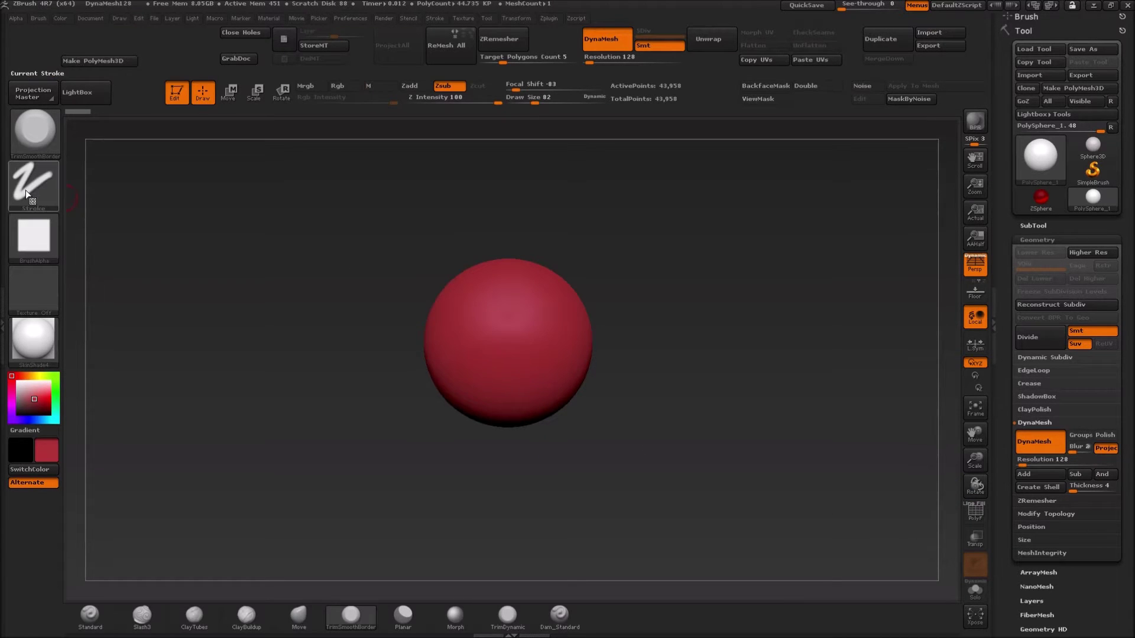
- Sculpt freehand raised strokes across the front of the sphere using the Standard brush with its alpha turned off
left_click(89, 617)
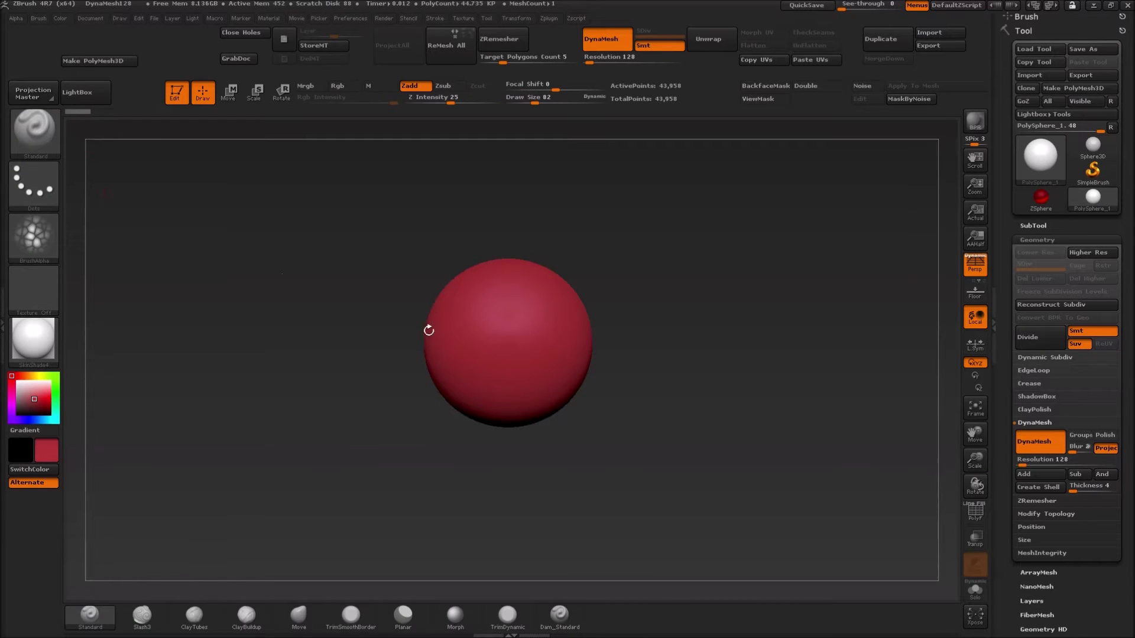
left_click(27, 238)
left_click(91, 245)
mouse_move(486, 336)
left_mouse_down()
mouse_move(519, 318)
mouse_move(490, 396)
mouse_move(484, 329)
mouse_move(537, 346)
mouse_move(476, 302)
mouse_move(467, 332)
mouse_move(562, 396)
mouse_move(585, 434)
left_mouse_up()
mouse_move(425, 283)
left_mouse_down()
mouse_move(379, 319)
mouse_move(388, 418)
mouse_move(496, 313)
mouse_move(597, 361)
mouse_move(754, 376)
mouse_move(679, 383)
mouse_move(680, 366)
mouse_move(425, 426)
mouse_move(651, 449)
left_mouse_up()
- Subdivide the sculpted sphere twice to reach subdivision level 3
mouse_move(661, 353)
right_mouse_down("alt")
mouse_move(612, 354)
mouse_move(618, 295)
mouse_move(612, 348)
right_mouse_up("alt")
left_click_drag(612, 349, 614, 353, "alt")
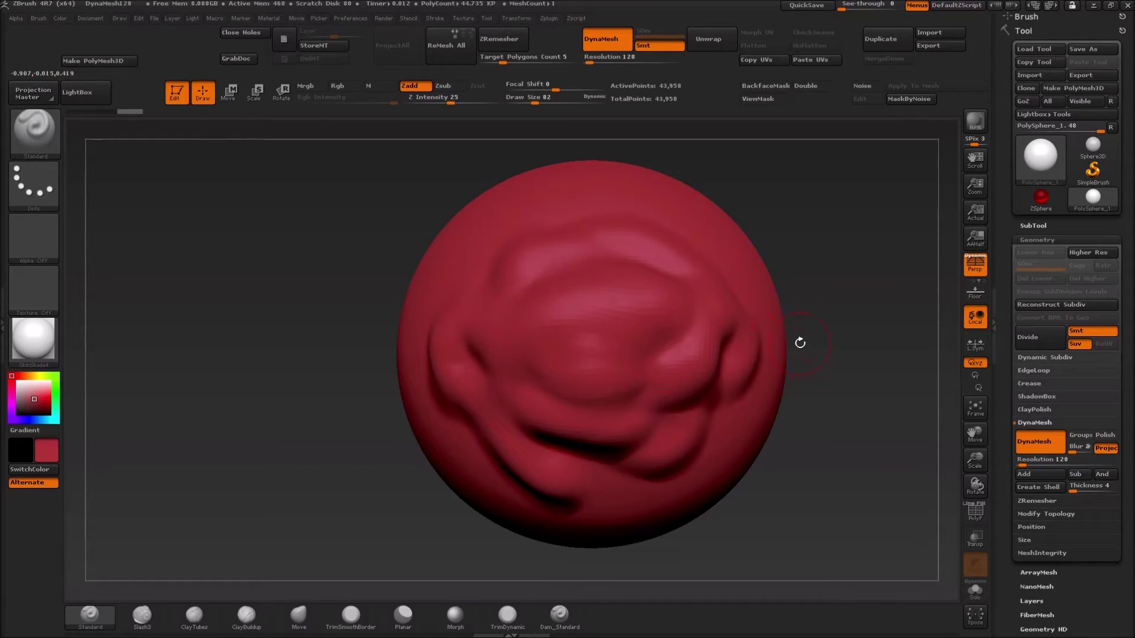
key("ctrl+d")
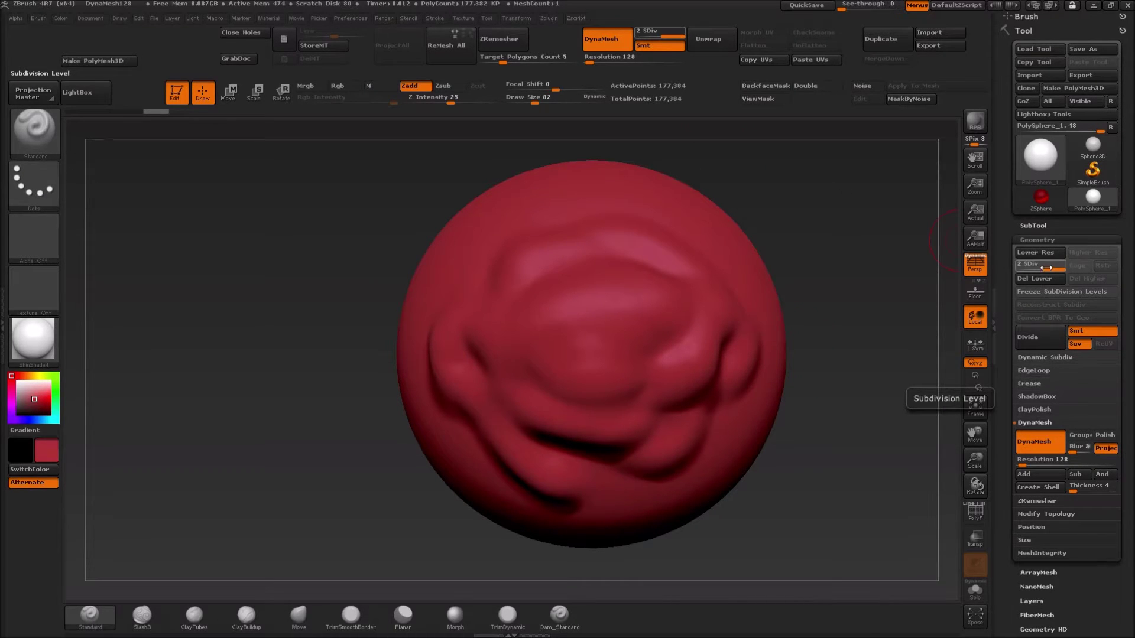
left_click(1037, 239)
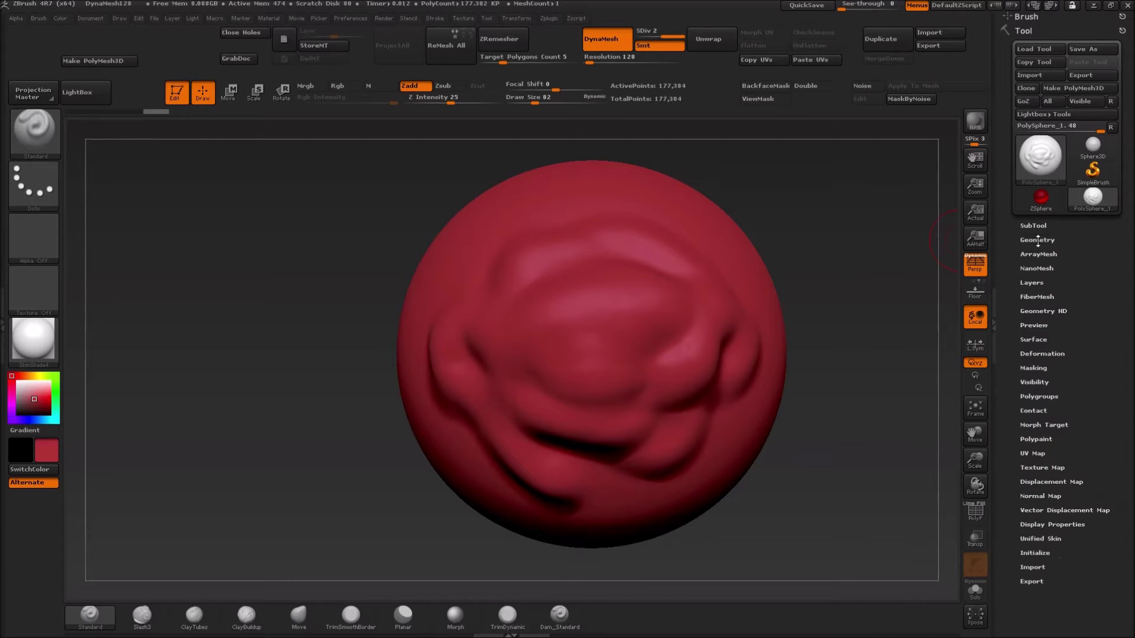
left_click(1049, 240)
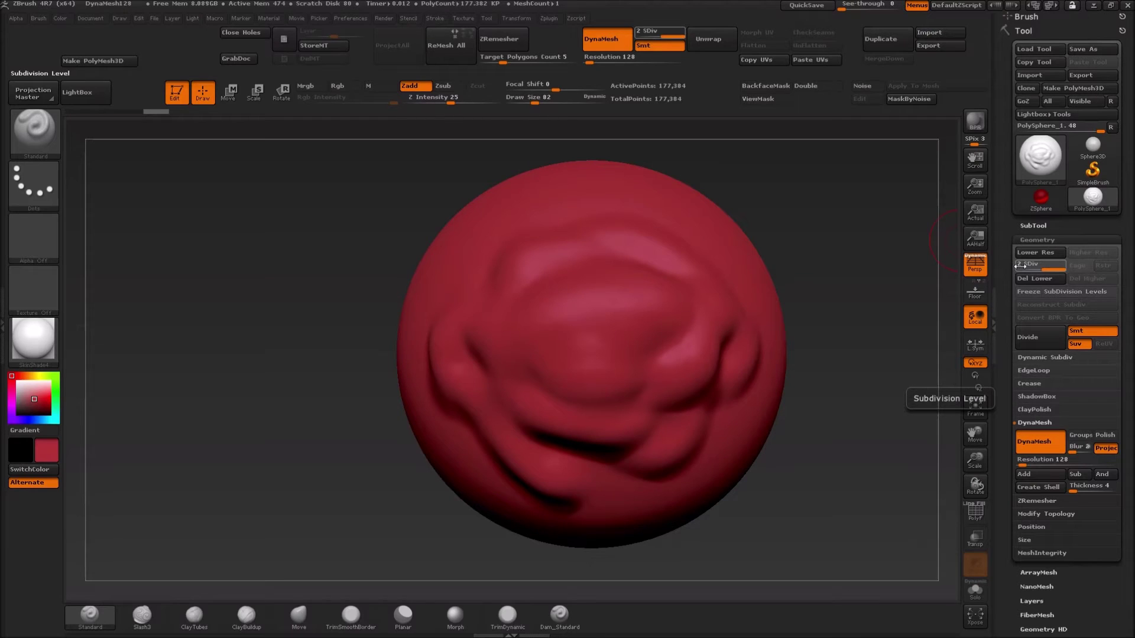
key("ctrl+d")
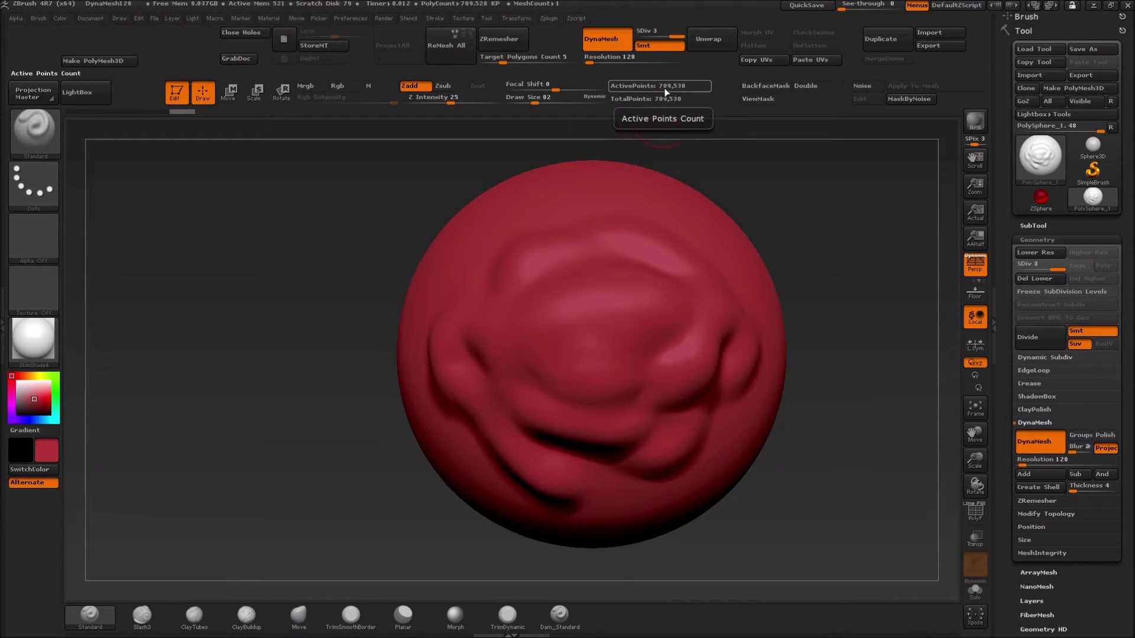
- Try subdividing the sphere to level 4, examine the sculpted surface, and undo that subdivision
key("ctrl+d")
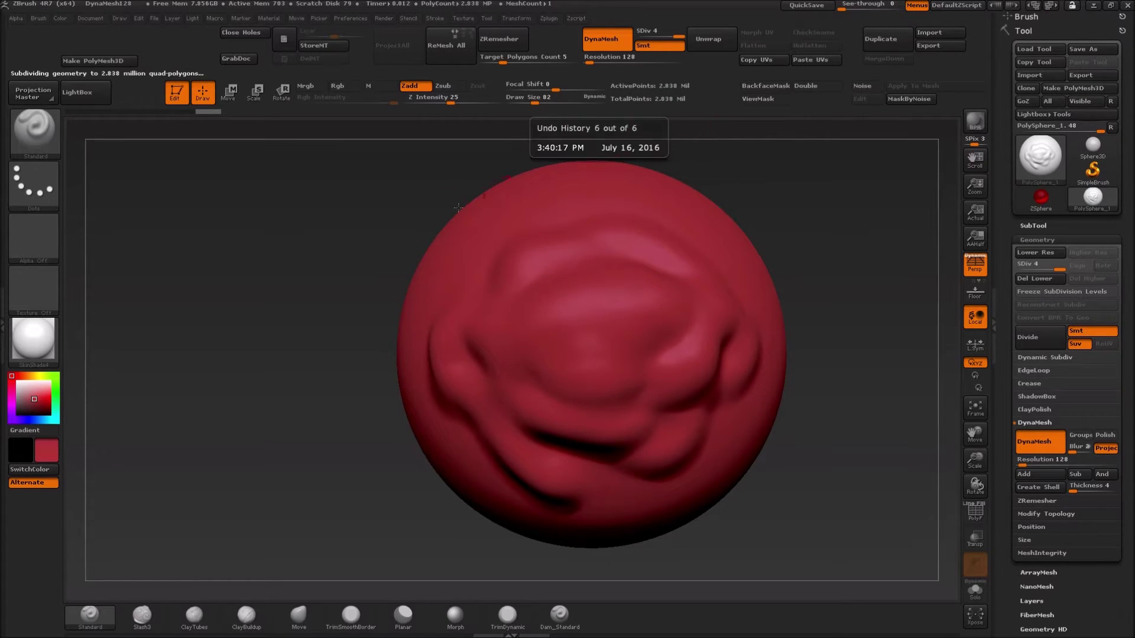
left_click_drag(325, 253, 333, 289)
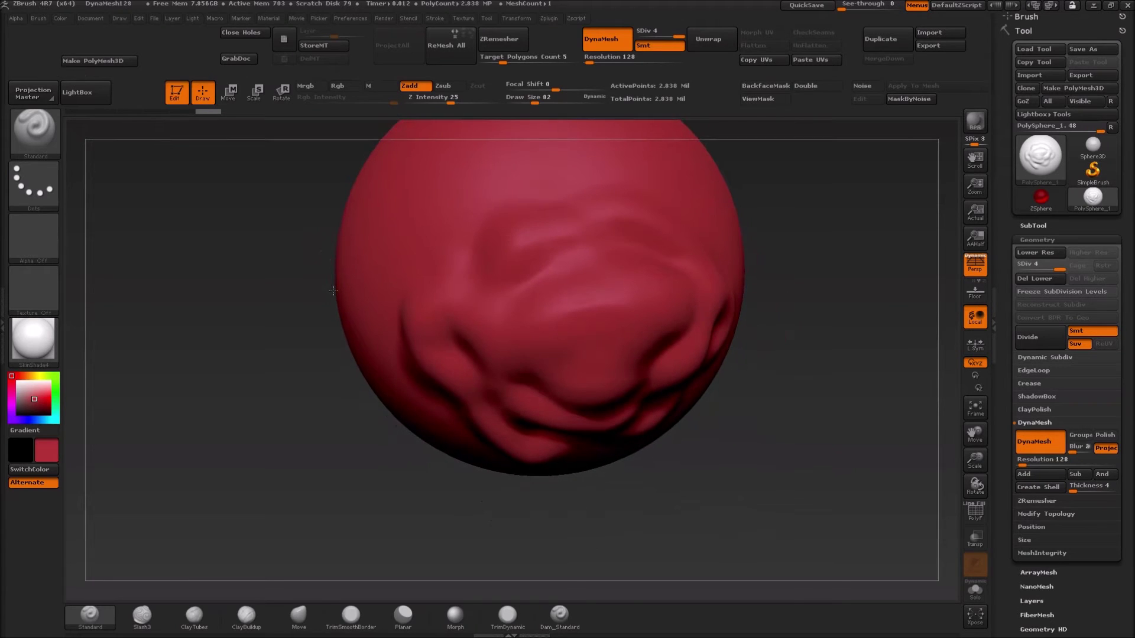
left_click_drag(270, 273, 268, 352, "alt")
mouse_move(190, 366)
left_mouse_down()
mouse_move(198, 353)
mouse_move(262, 355)
mouse_move(121, 354)
mouse_move(205, 355)
left_mouse_up()
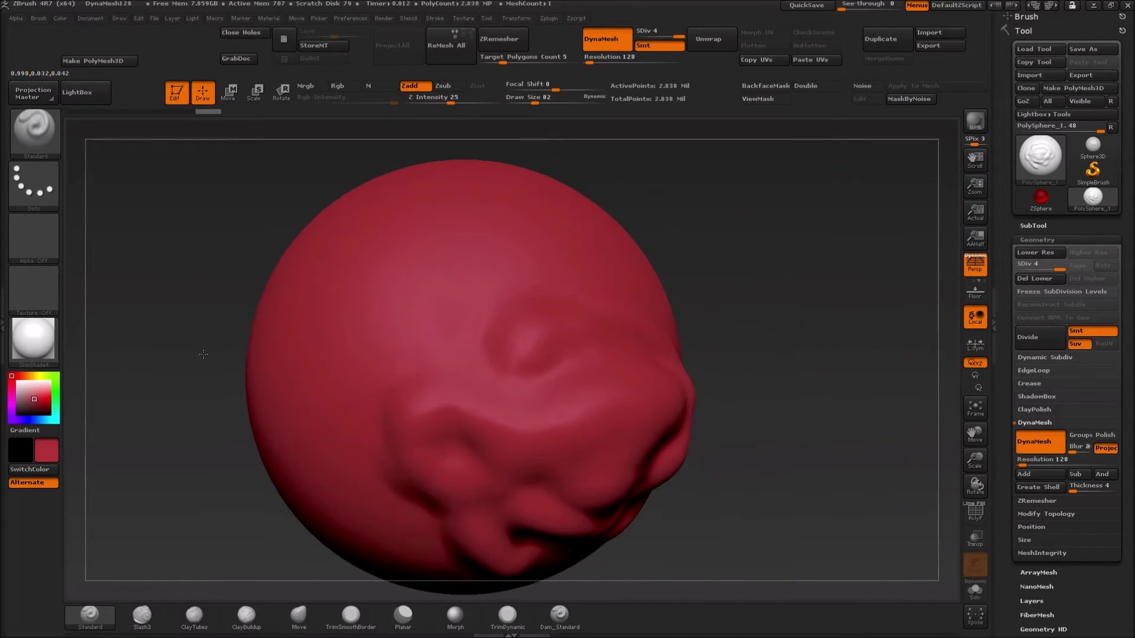
mouse_move(806, 280)
left_mouse_down("alt")
mouse_move(886, 243)
mouse_move(783, 218)
left_mouse_up("alt")
left_click_drag(856, 203, 739, 214, "alt")
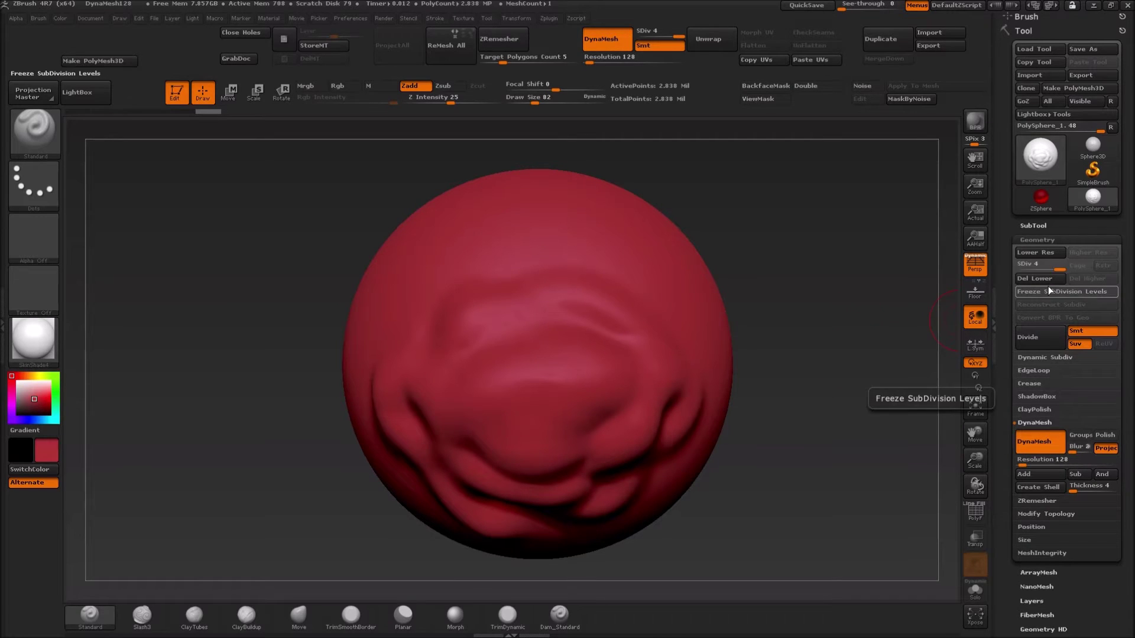
key("ctrl+z")
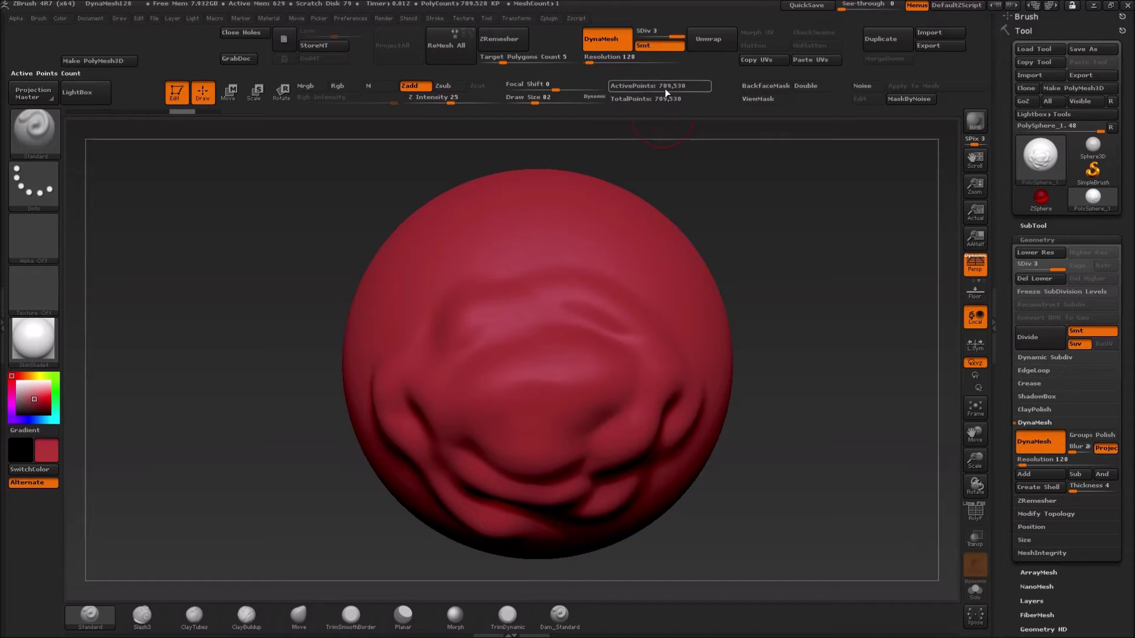
- Sculpt more raised Standard brush strokes over the front of the level 3 sphere
mouse_move(534, 273)
left_mouse_down()
mouse_move(461, 308)
mouse_move(520, 251)
mouse_move(656, 310)
mouse_move(700, 360)
mouse_move(591, 402)
mouse_move(439, 340)
mouse_move(585, 378)
mouse_move(615, 366)
left_mouse_up()
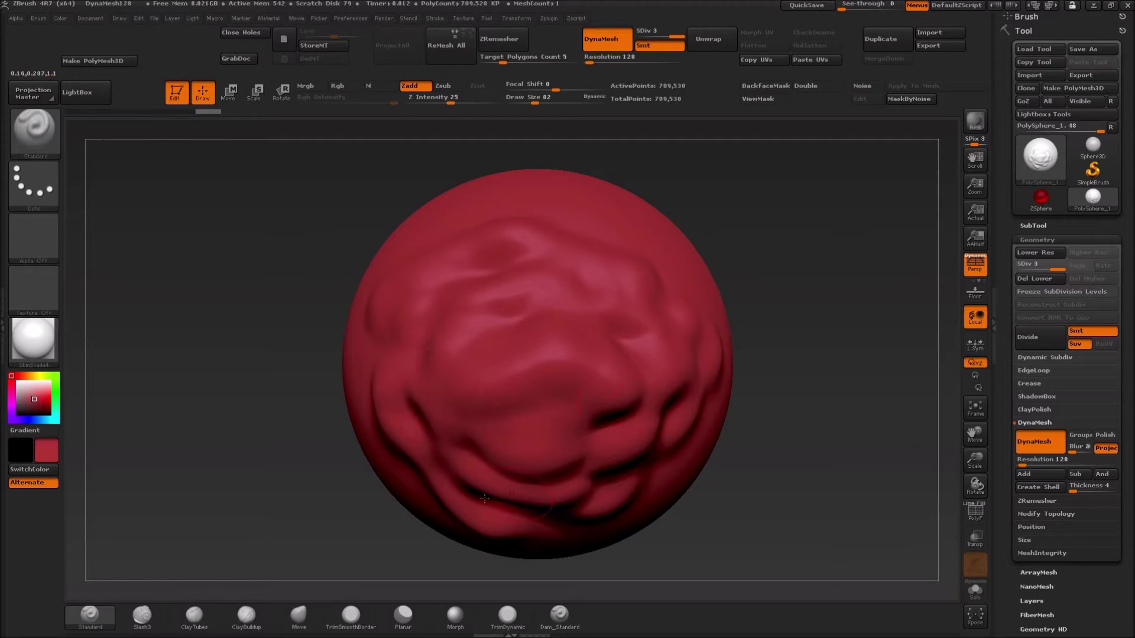
left_click_drag(326, 450, 352, 390)
left_click_drag(681, 311, 778, 329, "alt")
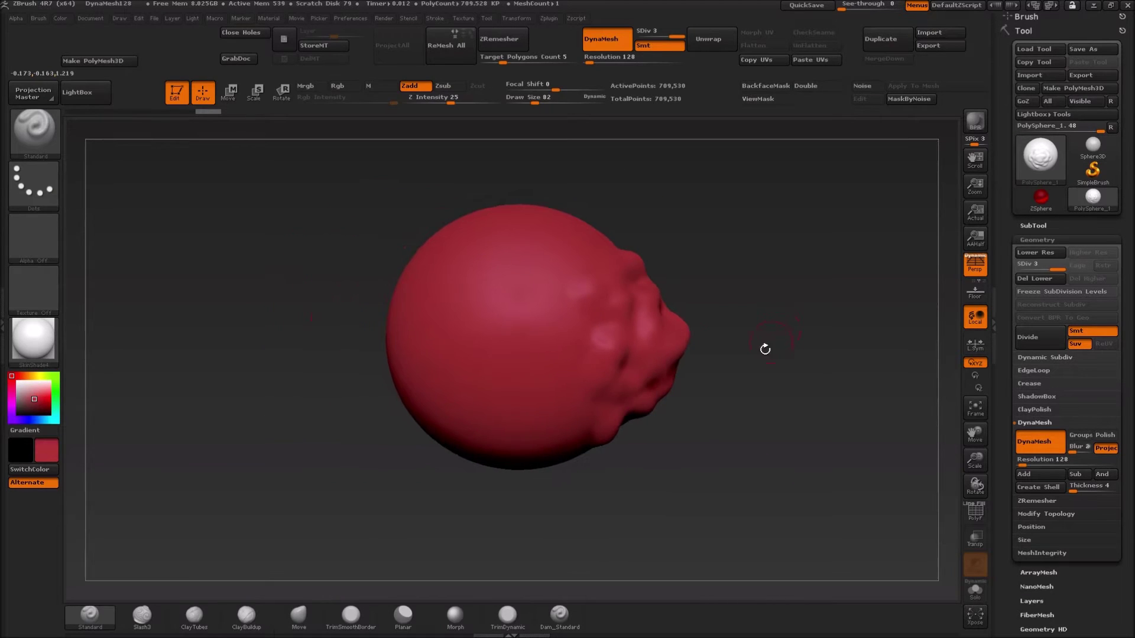
- Activate the TrimSmoothBorder brush and locate its file in the Trim folder of LightBox's brush library
left_click(362, 621)
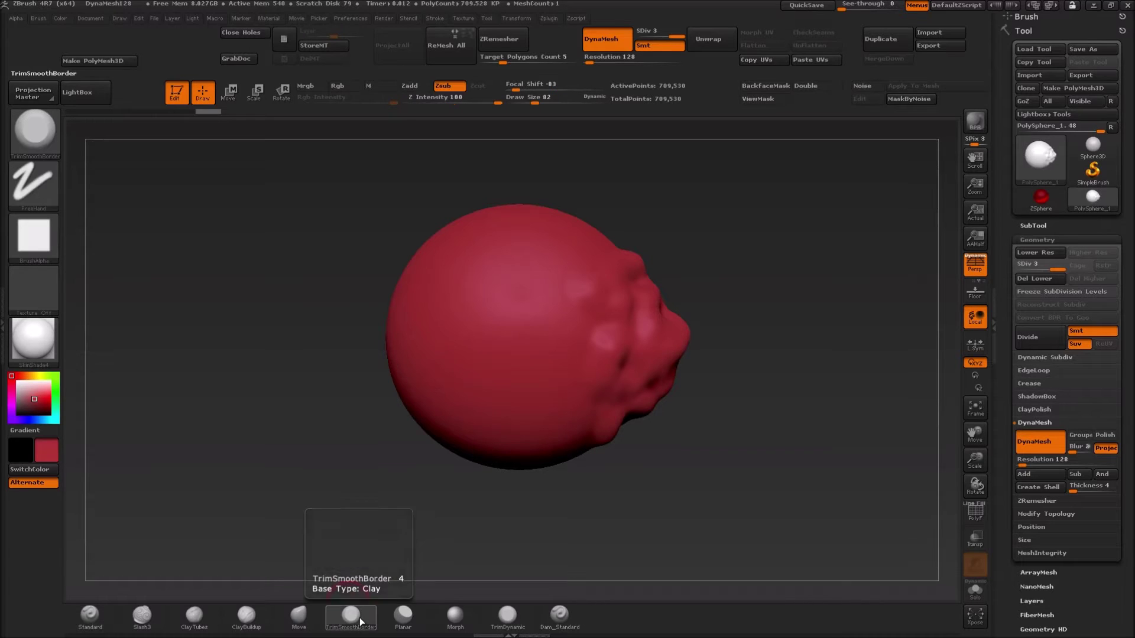
left_click(29, 141)
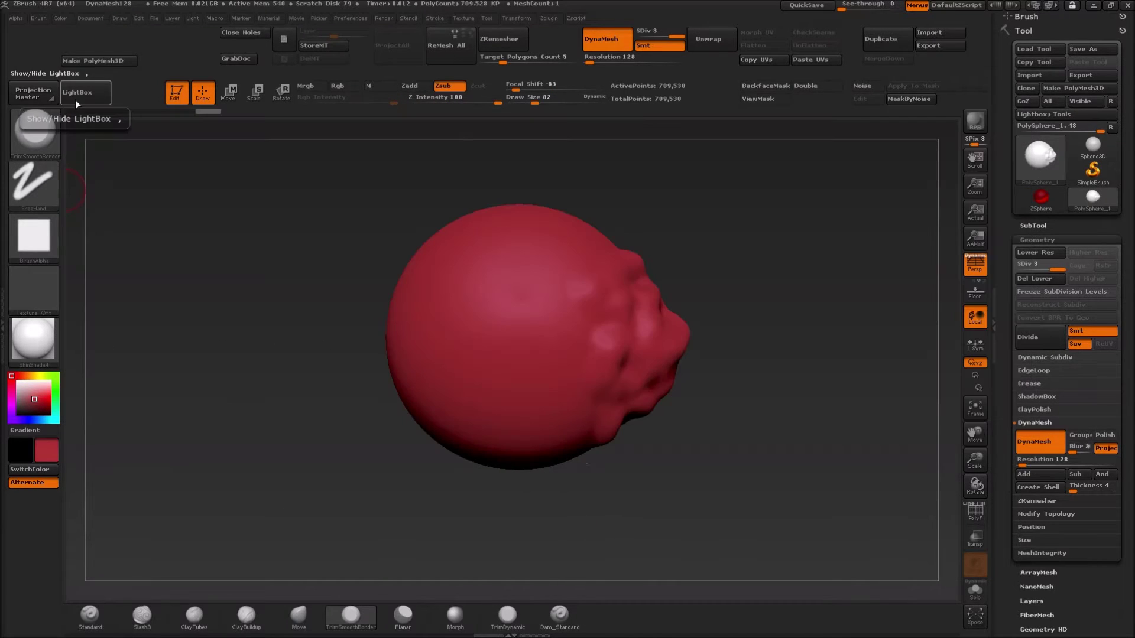
left_click(76, 100)
left_click(161, 124)
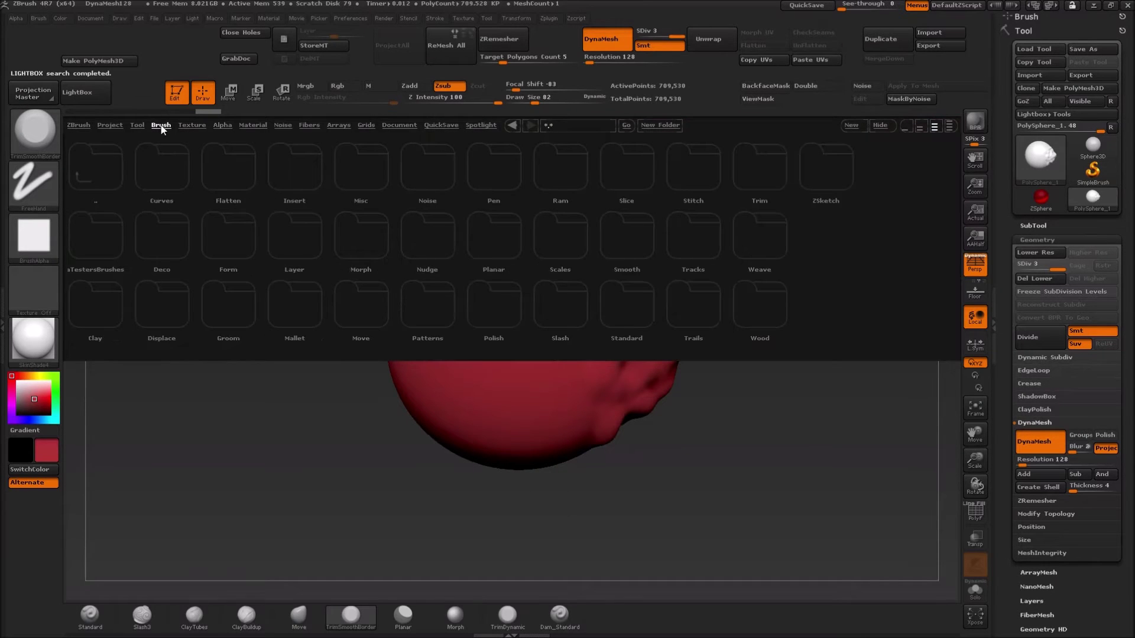
double_click(747, 179)
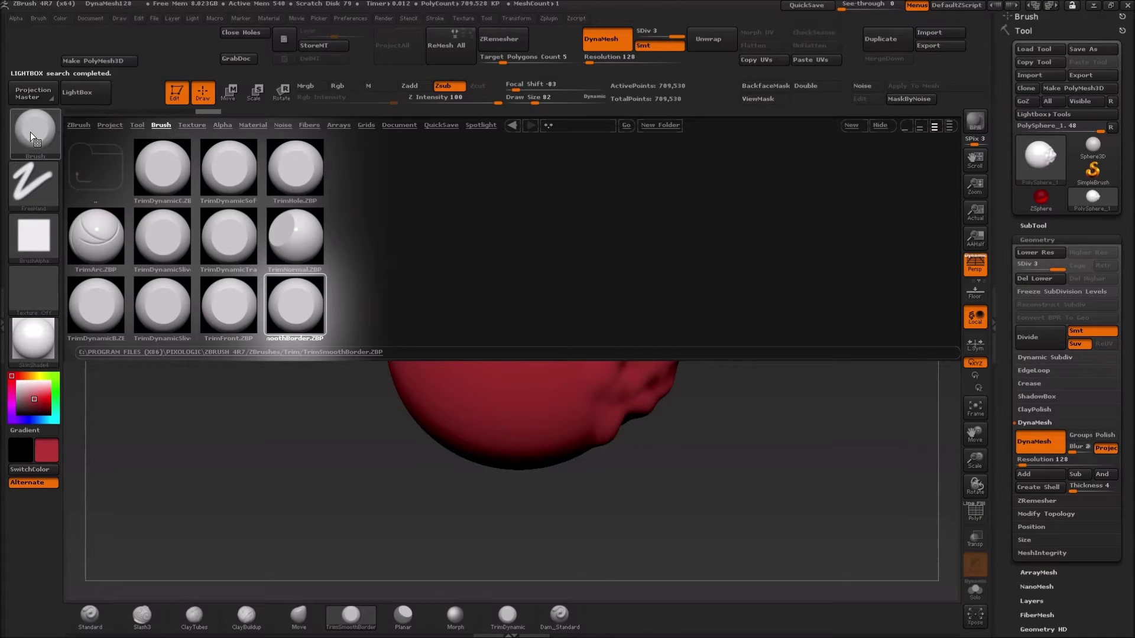
- Pick the loaded TrimSmoothBorder brush from the full palette of 3D sculpting brushes
mouse_move(31, 133)
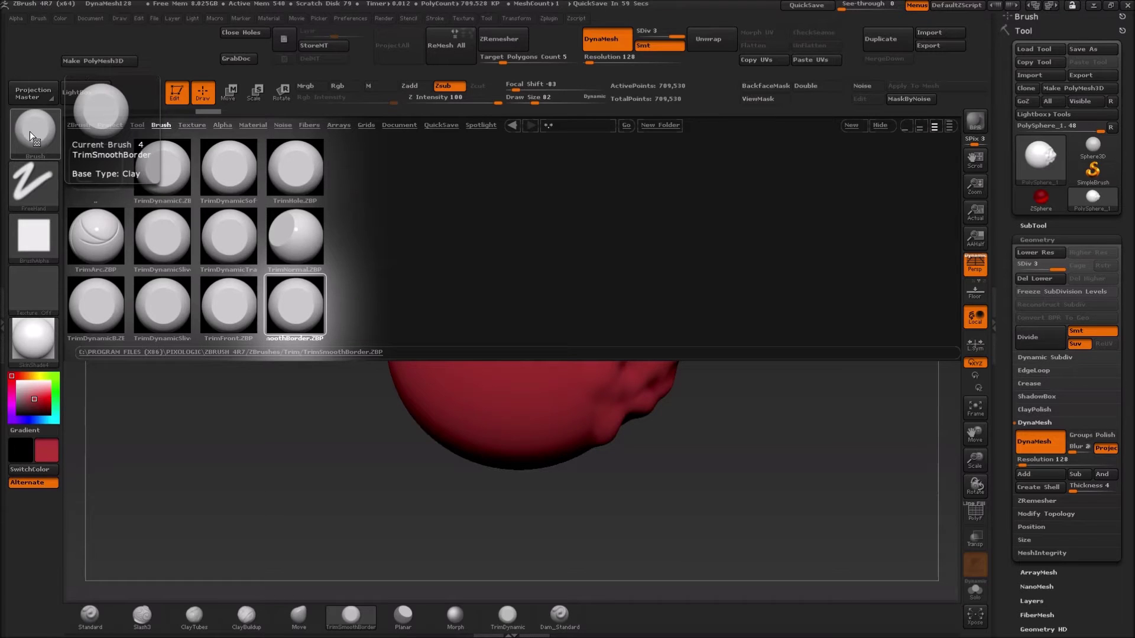
left_click(30, 131)
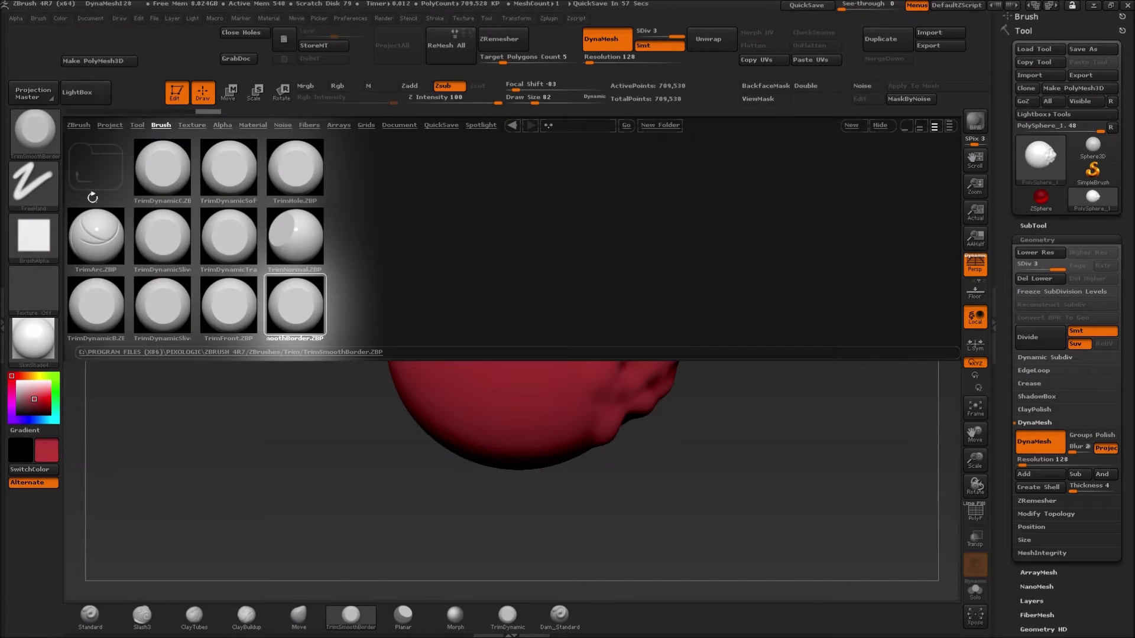
left_click(34, 147)
left_click(34, 147)
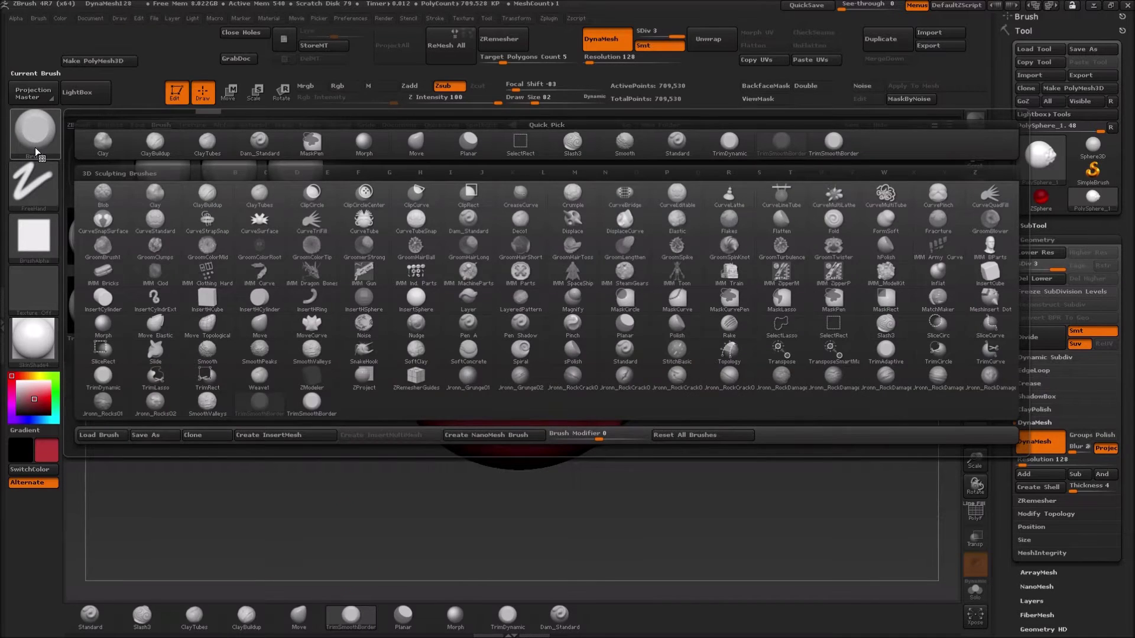
left_click(319, 407)
left_click(38, 134)
mouse_move(323, 412)
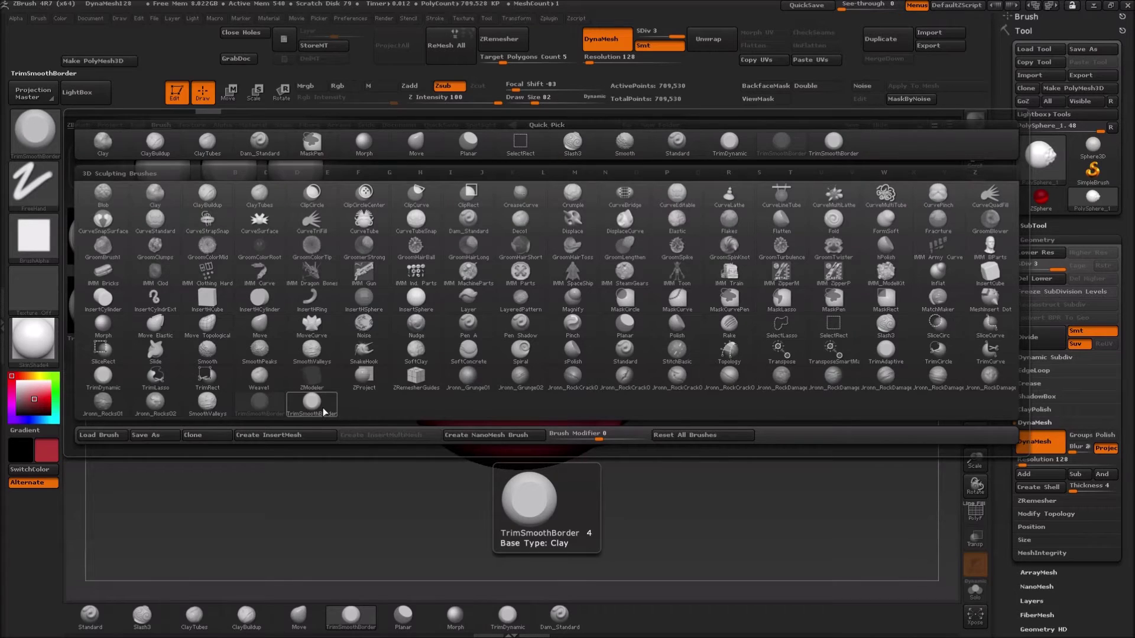
left_click(324, 412)
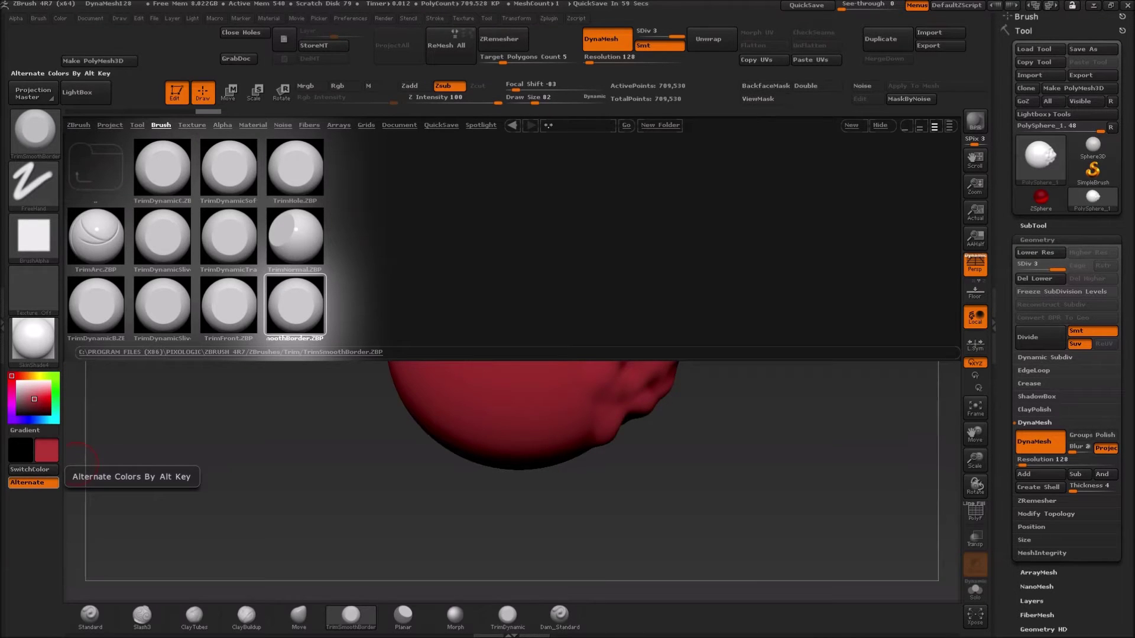
- In File Explorer, browse to C:\Program Files (x86)\Pixologic\ZBrush 4R7\ZBrushes\Trim and select TrimSmoothBorder.ZBP for copying
key("super+e")
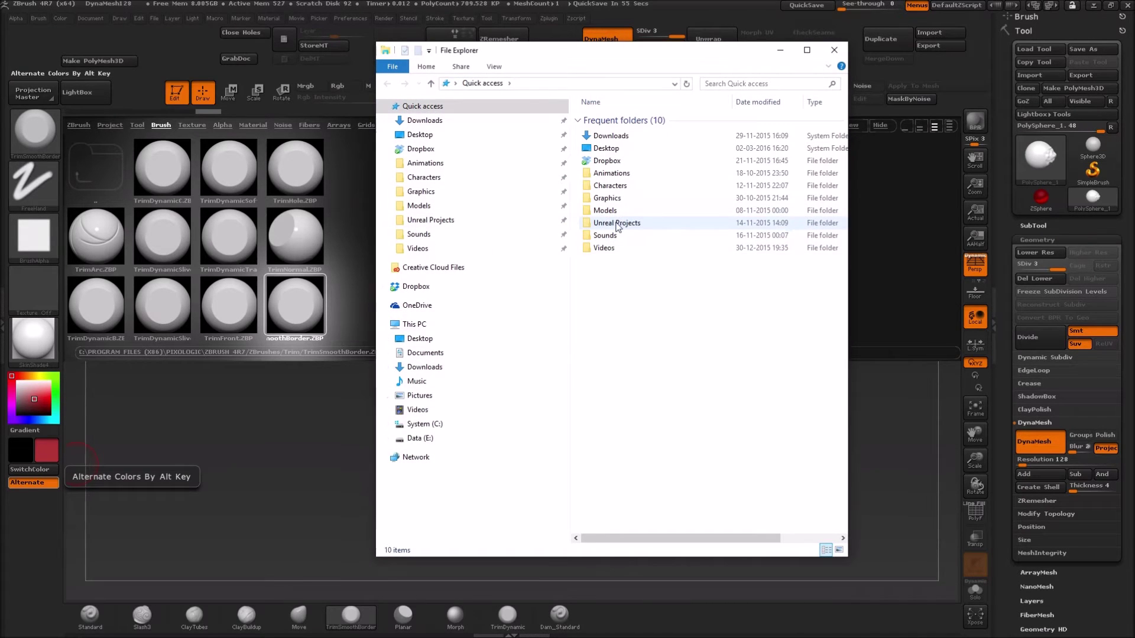
left_click(431, 425)
double_click(622, 197)
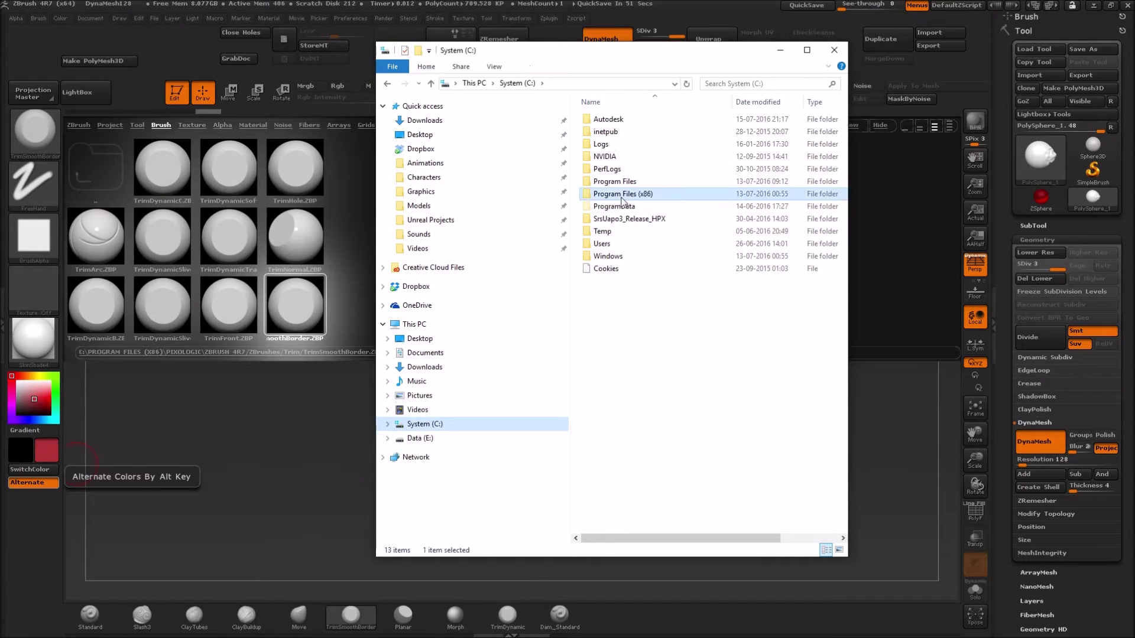
scroll(647, 448, "down", 10)
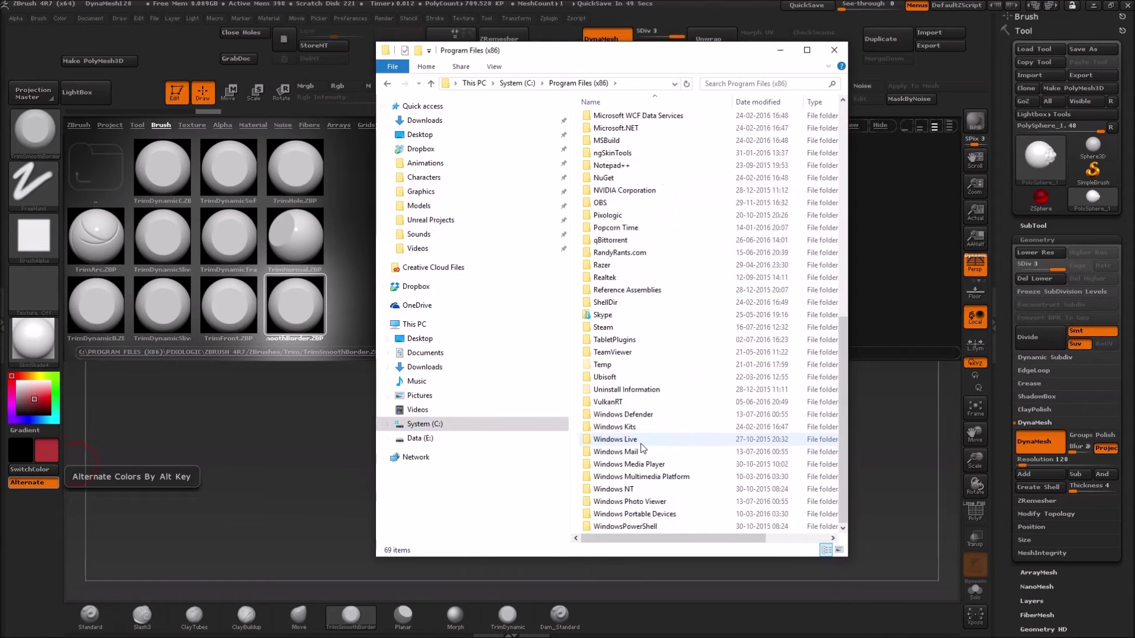
left_click(616, 218)
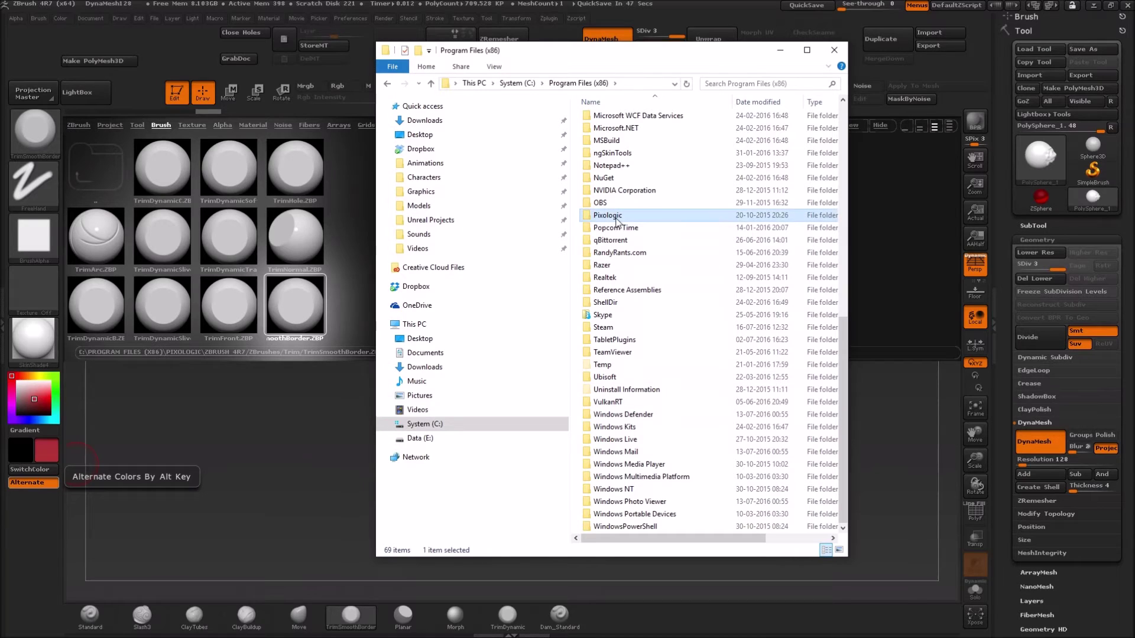
double_click(616, 218)
double_click(611, 120)
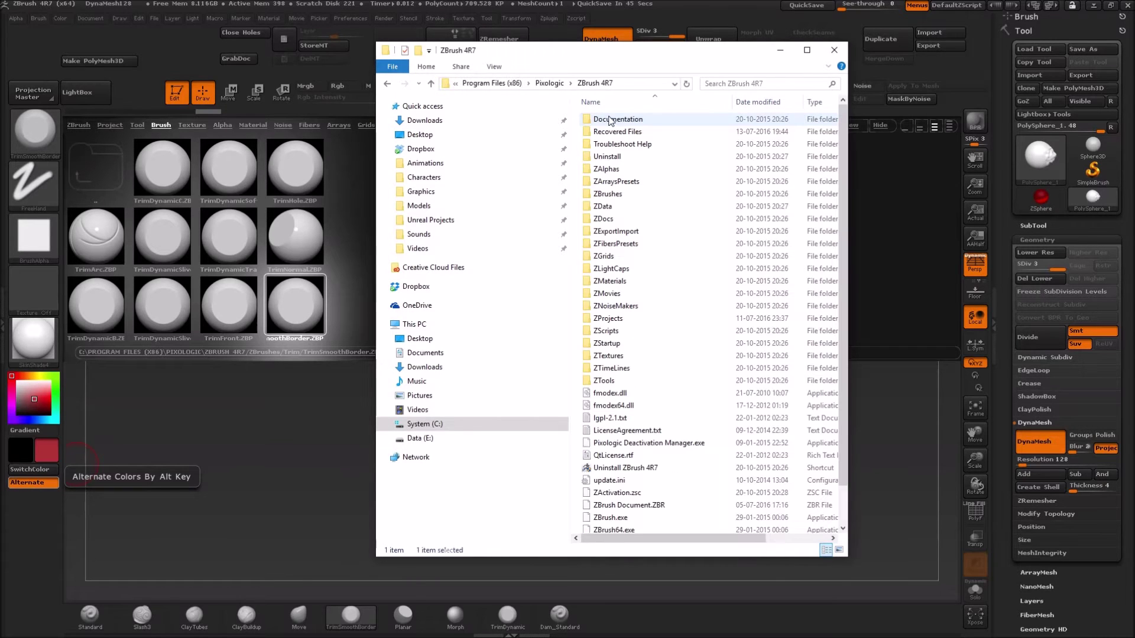
double_click(609, 195)
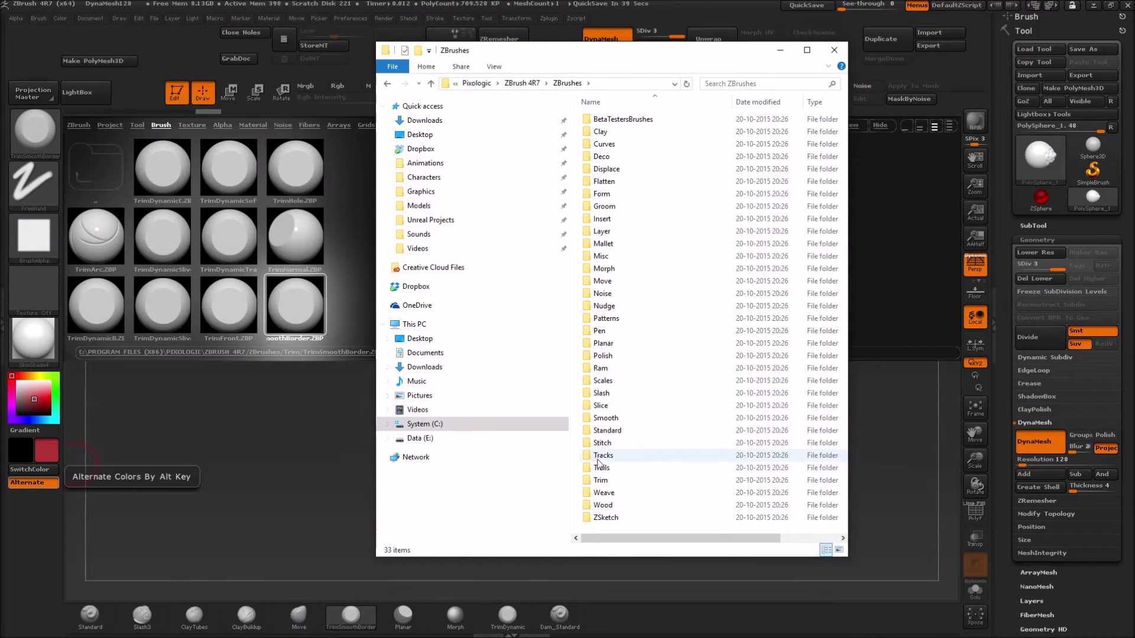
double_click(609, 480)
left_click(652, 247)
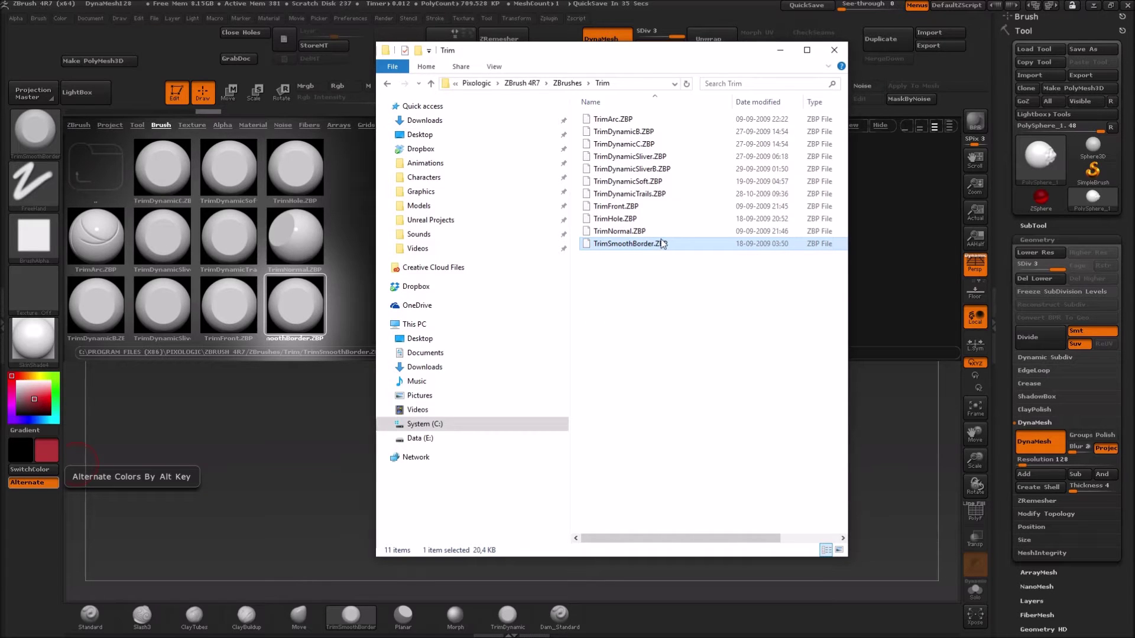
- Paste TrimSmoothBorder.ZBP into the ZStartup\BrushPresets folder, replacing the existing file, and return to ZBrush
left_click(522, 85)
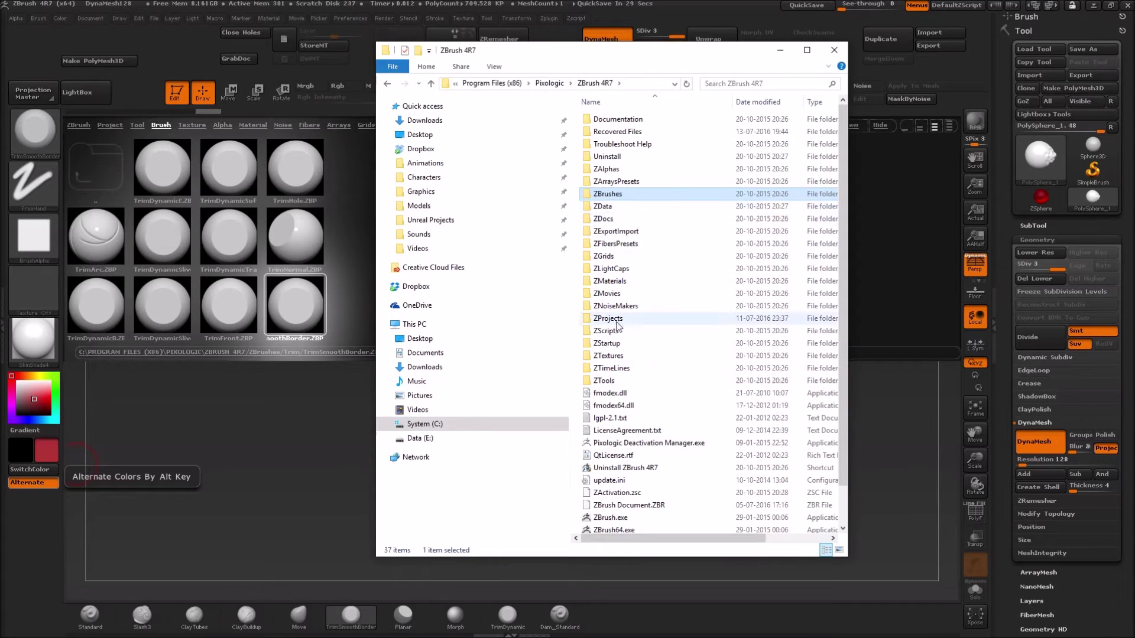
double_click(618, 347)
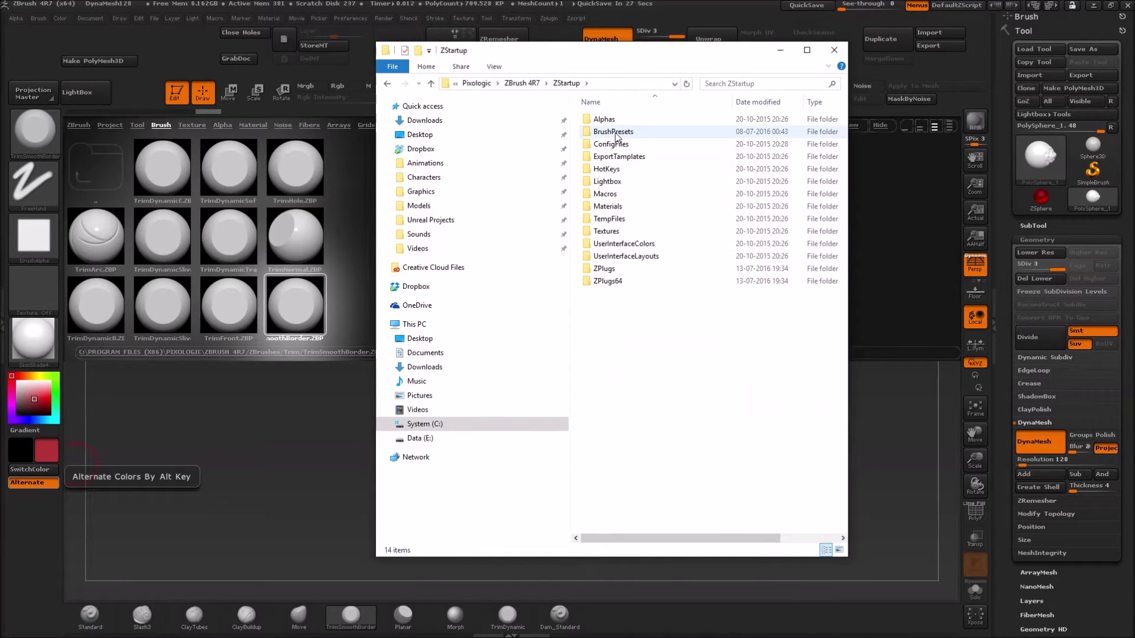
left_click(617, 133)
double_click(615, 133)
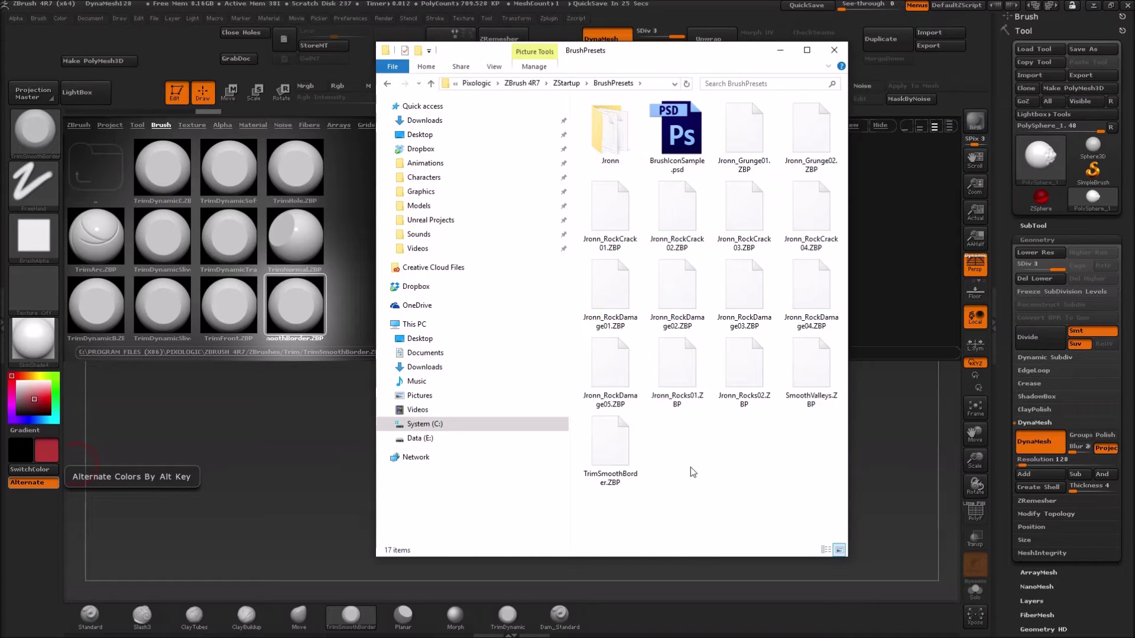
key("ctrl+v")
left_click(503, 242)
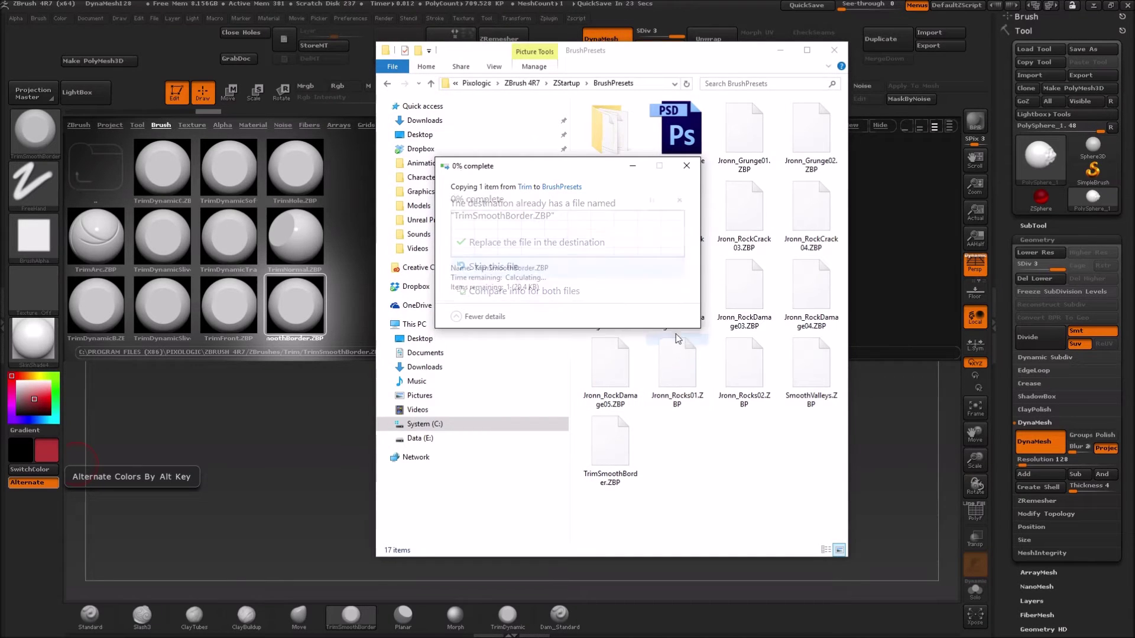
left_click(785, 54)
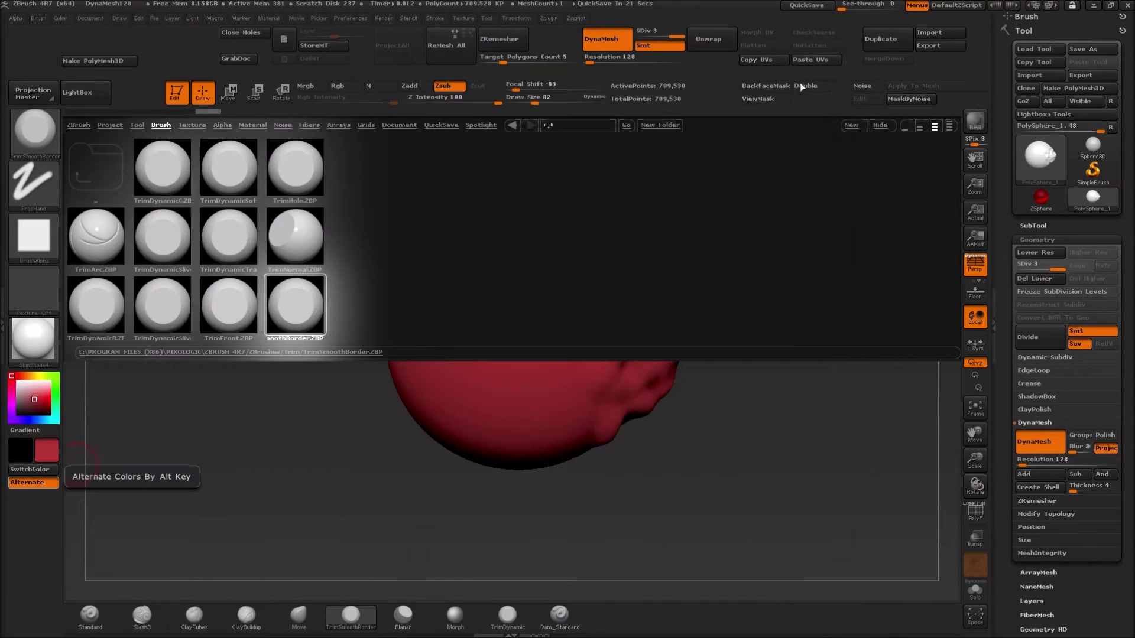
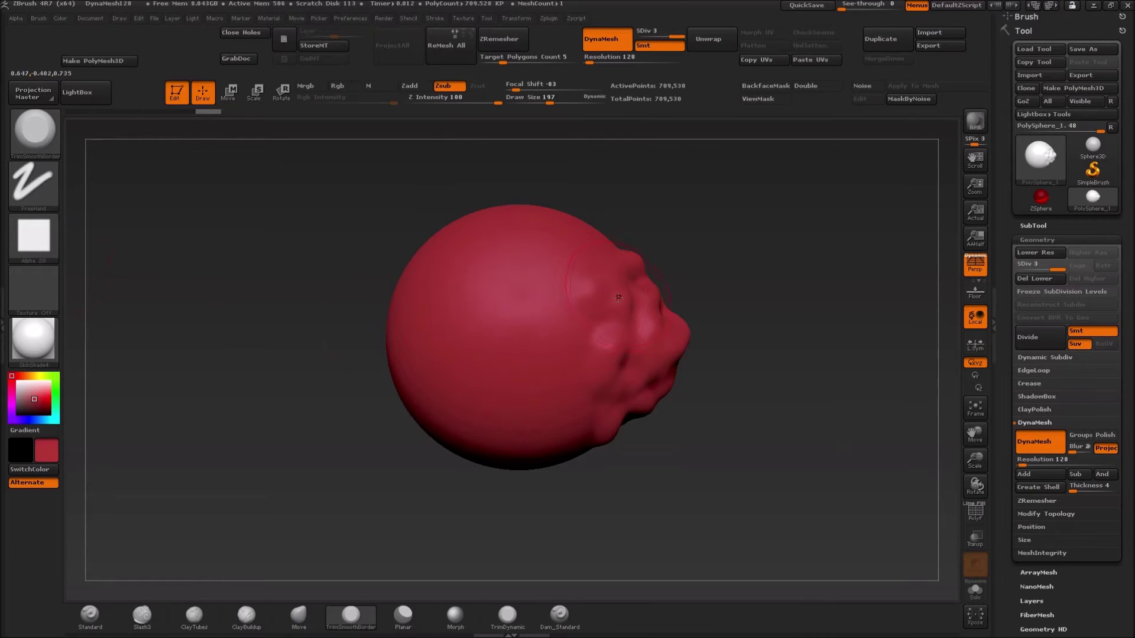
- Trim the area beside the sculpted bumps and flatten a large round patch on the sphere's side with TrimSmoothBorder
mouse_move(604, 290)
left_mouse_down()
mouse_move(617, 317)
mouse_move(596, 277)
mouse_move(605, 274)
left_mouse_up()
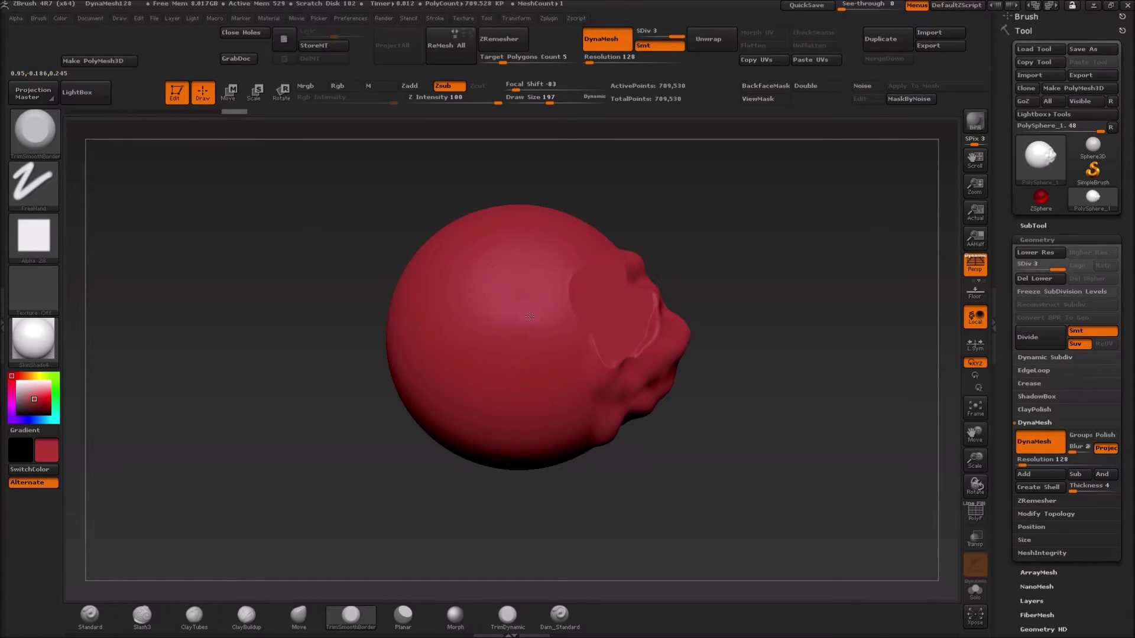
left_click_drag(531, 312, 529, 310)
mouse_move(497, 291)
left_mouse_down()
mouse_move(491, 302)
mouse_move(474, 295)
mouse_move(486, 335)
mouse_move(548, 337)
left_mouse_up()
left_click_drag(472, 328, 477, 335)
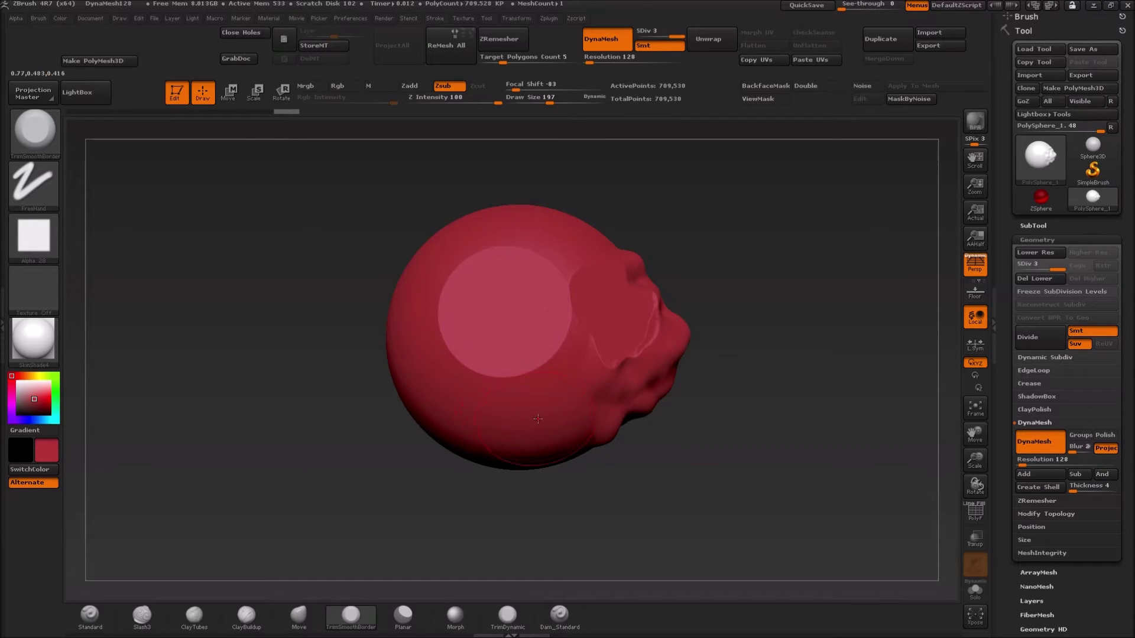
- Trim adjoining angled planes below the round flat patch and cut an angular hollow into the sphere's side
mouse_move(523, 404)
left_mouse_down()
mouse_move(491, 423)
mouse_move(514, 380)
left_mouse_up()
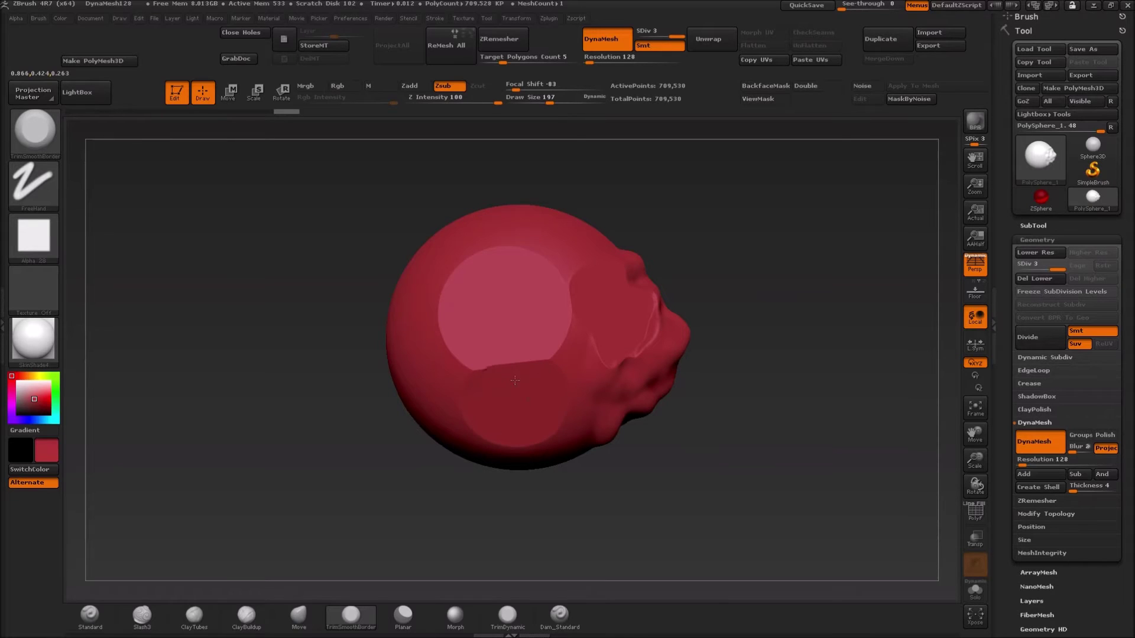
mouse_move(552, 423)
left_mouse_down()
mouse_move(607, 353)
mouse_move(588, 378)
mouse_move(591, 411)
mouse_move(533, 374)
left_mouse_up()
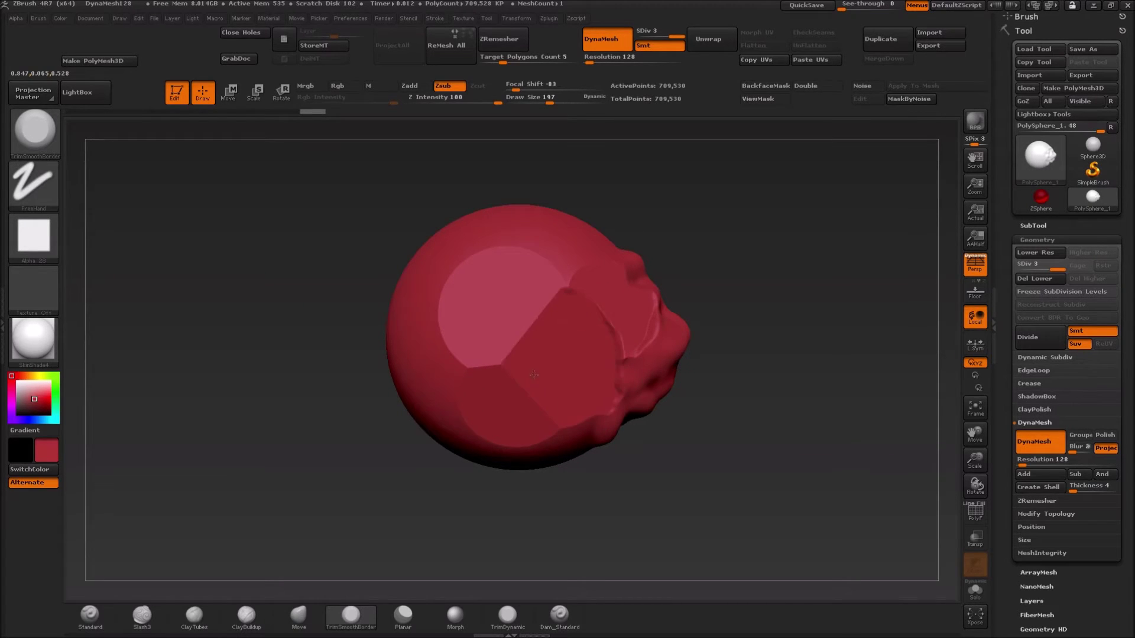
mouse_move(574, 314)
left_mouse_down()
mouse_move(613, 370)
mouse_move(544, 341)
left_mouse_up()
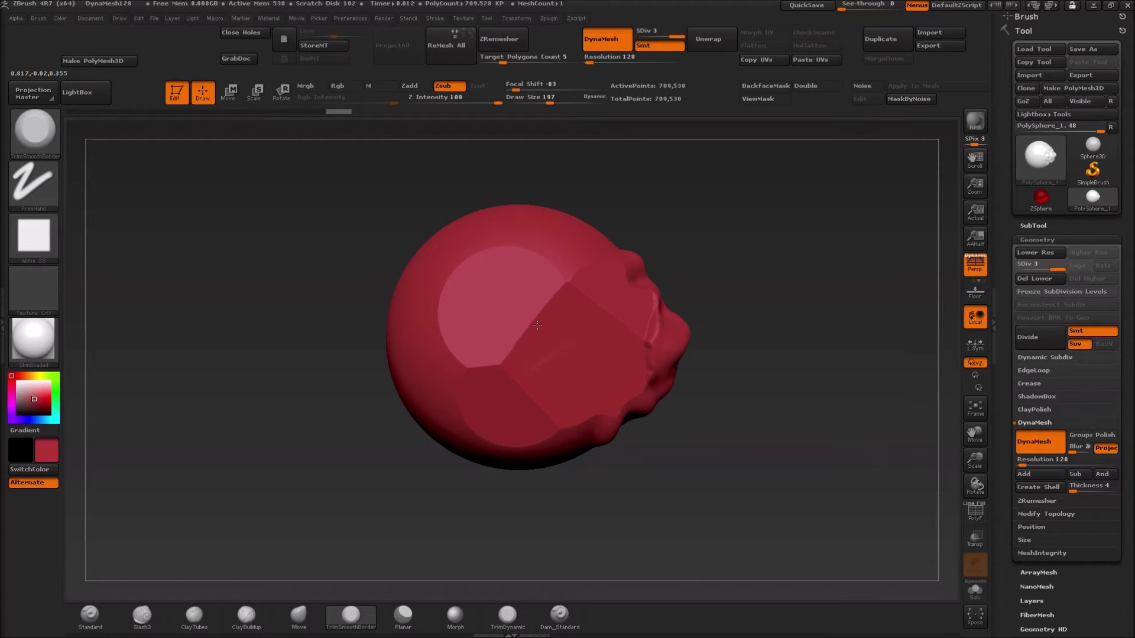
mouse_move(535, 324)
left_mouse_down()
mouse_move(510, 303)
mouse_move(529, 324)
mouse_move(555, 299)
left_mouse_up()
left_click_drag(272, 418, 295, 434)
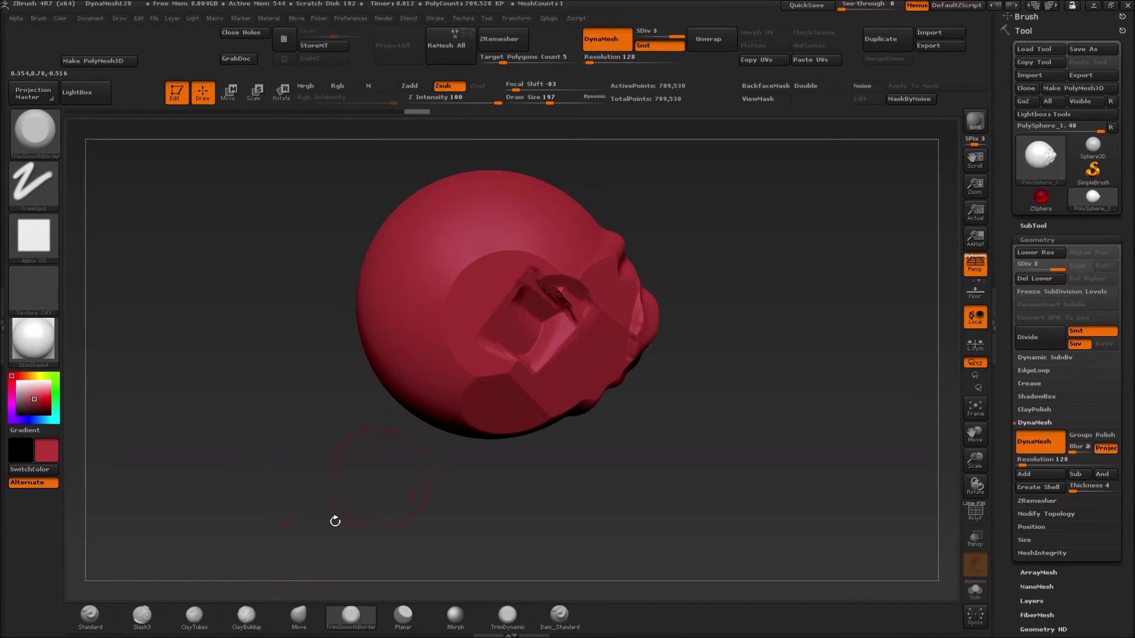
- Set the draw size to 290 and carve large flat planes and sharp ridges around the sphere
key("s")
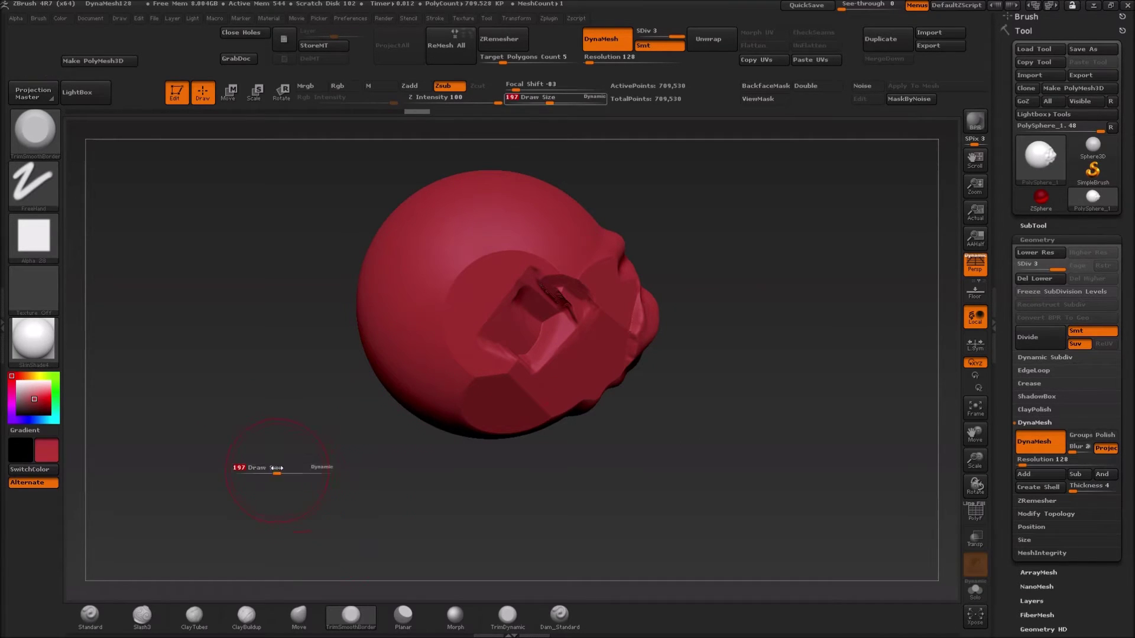
left_click_drag(281, 468, 288, 474)
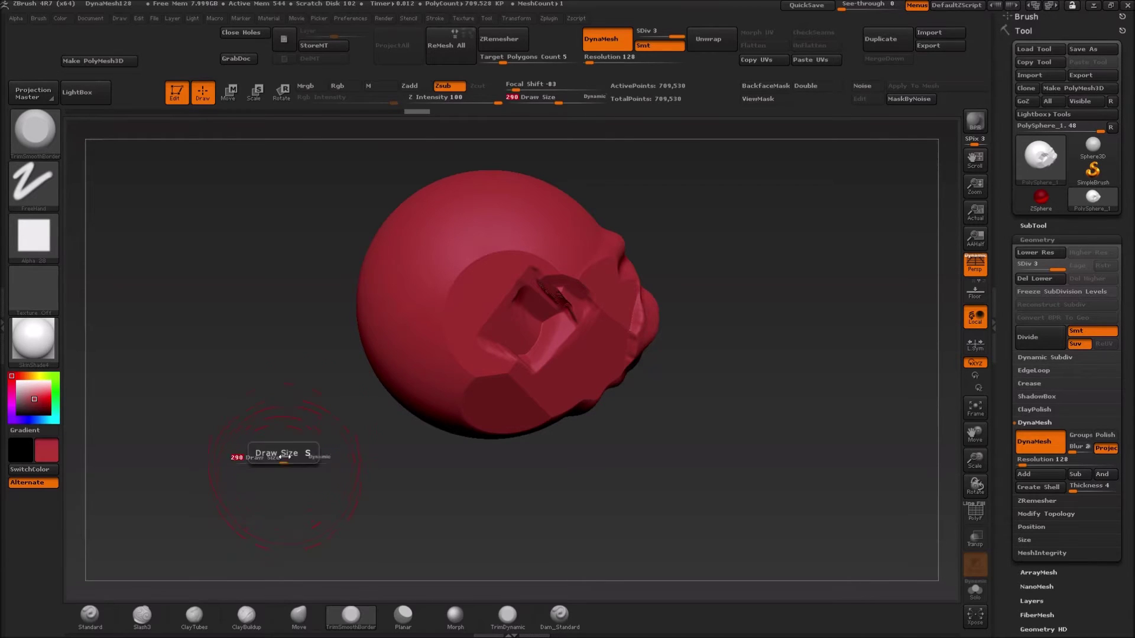
mouse_move(424, 346)
left_mouse_down()
mouse_move(433, 313)
mouse_move(421, 278)
mouse_move(409, 307)
mouse_move(417, 265)
mouse_move(447, 355)
mouse_move(492, 269)
mouse_move(502, 278)
left_mouse_up()
left_click_drag(679, 212, 665, 307)
mouse_move(591, 313)
left_mouse_down()
mouse_move(562, 343)
mouse_move(503, 322)
mouse_move(491, 349)
left_mouse_up()
mouse_move(505, 408)
left_mouse_down()
mouse_move(574, 391)
mouse_move(618, 331)
mouse_move(644, 313)
mouse_move(692, 313)
mouse_move(697, 284)
left_mouse_up()
mouse_move(483, 227)
left_mouse_down()
mouse_move(585, 219)
mouse_move(644, 195)
mouse_move(485, 172)
mouse_move(417, 237)
left_mouse_up()
mouse_move(271, 220)
left_mouse_down()
mouse_move(294, 264)
mouse_move(312, 356)
left_mouse_up()
mouse_move(496, 308)
left_mouse_down()
mouse_move(425, 322)
mouse_move(429, 295)
mouse_move(505, 295)
mouse_move(520, 331)
left_mouse_up()
mouse_move(147, 254)
left_mouse_down()
mouse_move(172, 317)
mouse_move(197, 314)
left_mouse_up()
mouse_move(323, 163)
left_mouse_down()
mouse_move(283, 207)
mouse_move(346, 237)
mouse_move(289, 195)
left_mouse_up()
left_click_drag(634, 192, 783, 375, "alt")
mouse_move(520, 320)
left_mouse_down()
mouse_move(555, 360)
mouse_move(609, 321)
mouse_move(615, 331)
left_mouse_up()
mouse_move(789, 354)
left_mouse_down()
mouse_move(644, 325)
mouse_move(730, 290)
mouse_move(727, 320)
left_mouse_up()
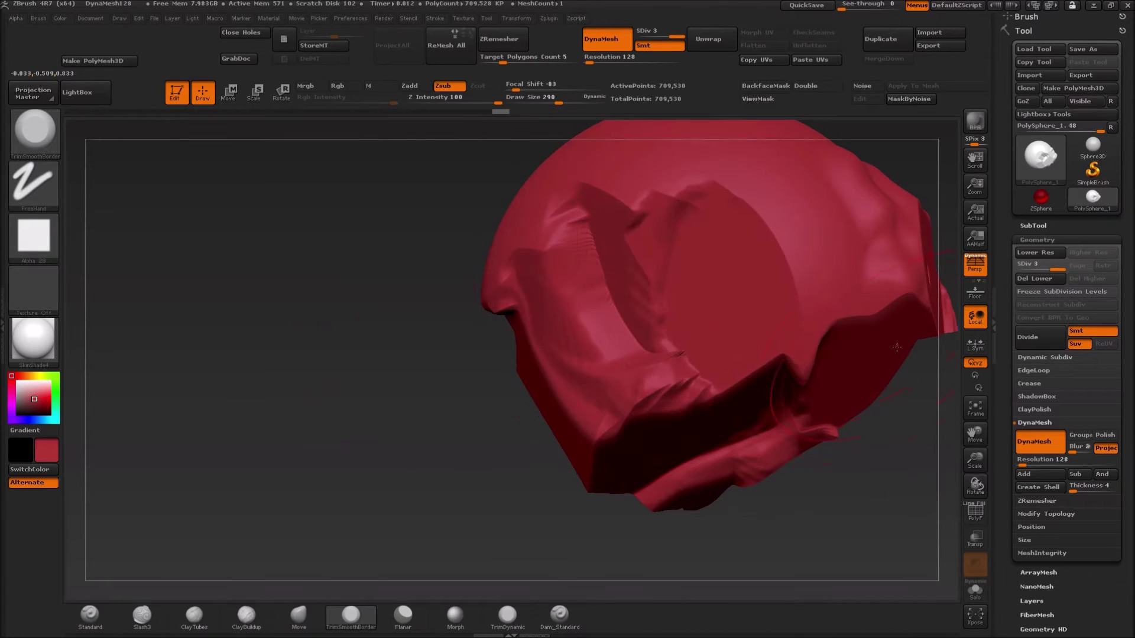
- Chisel the remaining rounded areas from all sides into irregular facets, turning the sphere into a rough rock
left_click_drag(913, 451, 783, 438)
mouse_move(715, 345)
left_mouse_down()
mouse_move(685, 360)
mouse_move(718, 296)
left_mouse_up()
left_click_drag(823, 190, 904, 177)
mouse_move(743, 428)
left_mouse_down("alt")
mouse_move(685, 376)
mouse_move(732, 273)
mouse_move(762, 269)
mouse_move(746, 276)
left_mouse_up("alt")
left_click_drag(547, 236, 585, 282)
mouse_move(692, 204)
left_mouse_down()
mouse_move(665, 225)
mouse_move(722, 199)
left_mouse_up()
left_click_drag(822, 207, 905, 269)
mouse_move(644, 268)
left_mouse_down()
mouse_move(666, 240)
mouse_move(718, 302)
mouse_move(761, 284)
mouse_move(756, 302)
left_mouse_up()
mouse_move(834, 257)
left_mouse_down()
mouse_move(812, 285)
mouse_move(836, 282)
mouse_move(736, 301)
mouse_move(738, 284)
mouse_move(742, 296)
mouse_move(768, 277)
left_mouse_up()
mouse_move(586, 260)
left_mouse_down()
mouse_move(571, 249)
mouse_move(668, 260)
mouse_move(487, 363)
mouse_move(637, 327)
mouse_move(609, 365)
left_mouse_up()
left_click_drag(321, 326, 401, 322)
left_click_drag(535, 346, 502, 387)
mouse_move(455, 337)
left_mouse_down()
mouse_move(477, 393)
mouse_move(507, 329)
mouse_move(539, 298)
mouse_move(538, 316)
mouse_move(546, 295)
left_mouse_up()
mouse_move(302, 289)
left_mouse_down()
mouse_move(345, 304)
mouse_move(253, 291)
mouse_move(291, 304)
mouse_move(408, 254)
mouse_move(514, 229)
mouse_move(513, 248)
mouse_move(541, 248)
left_mouse_up()
mouse_move(329, 260)
left_mouse_down()
mouse_move(288, 276)
mouse_move(300, 276)
left_mouse_up()
left_click_drag(647, 290, 576, 331)
left_click_drag(600, 254, 609, 272)
mouse_move(520, 212)
left_mouse_down()
mouse_move(471, 193)
mouse_move(443, 203)
mouse_move(589, 259)
mouse_move(586, 284)
left_mouse_up()
mouse_move(461, 254)
left_mouse_down()
mouse_move(446, 219)
mouse_move(447, 300)
mouse_move(583, 317)
mouse_move(555, 306)
left_mouse_up()
mouse_move(396, 307)
left_mouse_down()
mouse_move(393, 338)
mouse_move(444, 362)
left_mouse_up()
mouse_move(569, 313)
left_mouse_down()
mouse_move(547, 302)
mouse_move(547, 322)
mouse_move(594, 324)
mouse_move(523, 342)
mouse_move(558, 329)
mouse_move(538, 331)
left_mouse_up()
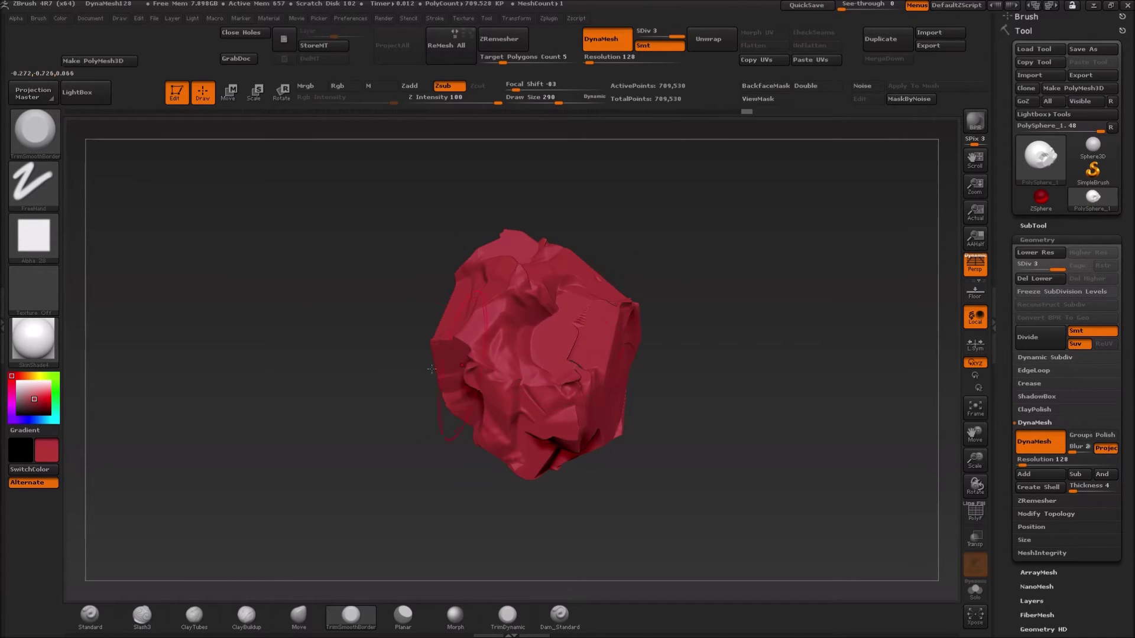
- Flatten the uneven areas on the rock's upper part and flanks into broader planes
left_click_drag(368, 371, 388, 315)
left_click_drag(579, 353, 604, 354)
mouse_move(712, 278)
left_mouse_down()
mouse_move(684, 312)
mouse_move(652, 301)
left_mouse_up()
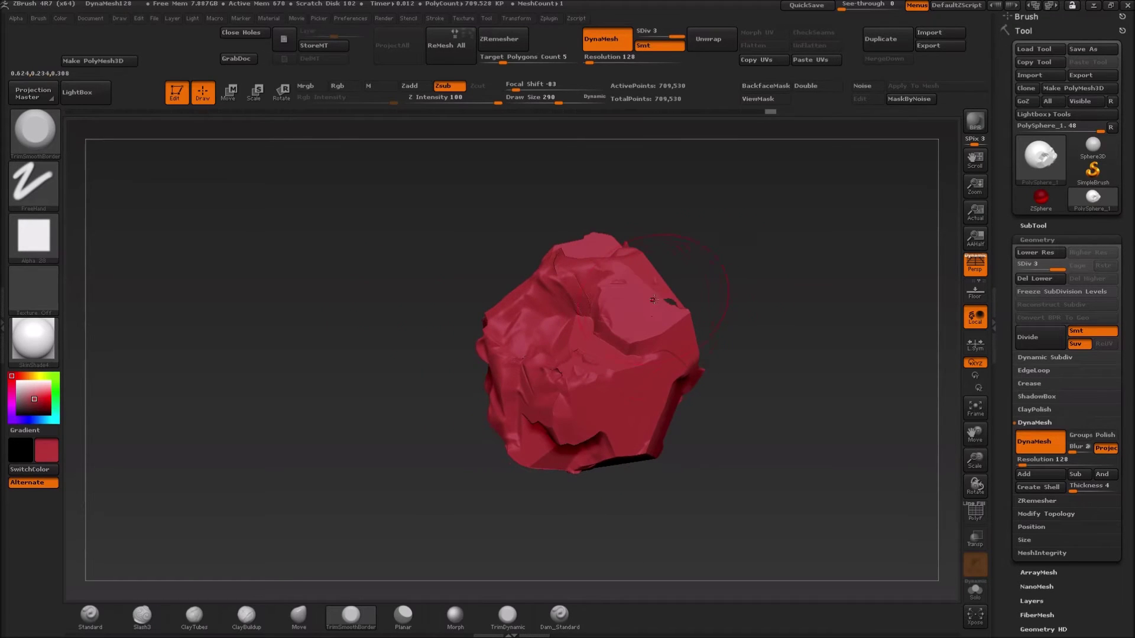
left_click_drag(334, 304, 407, 383)
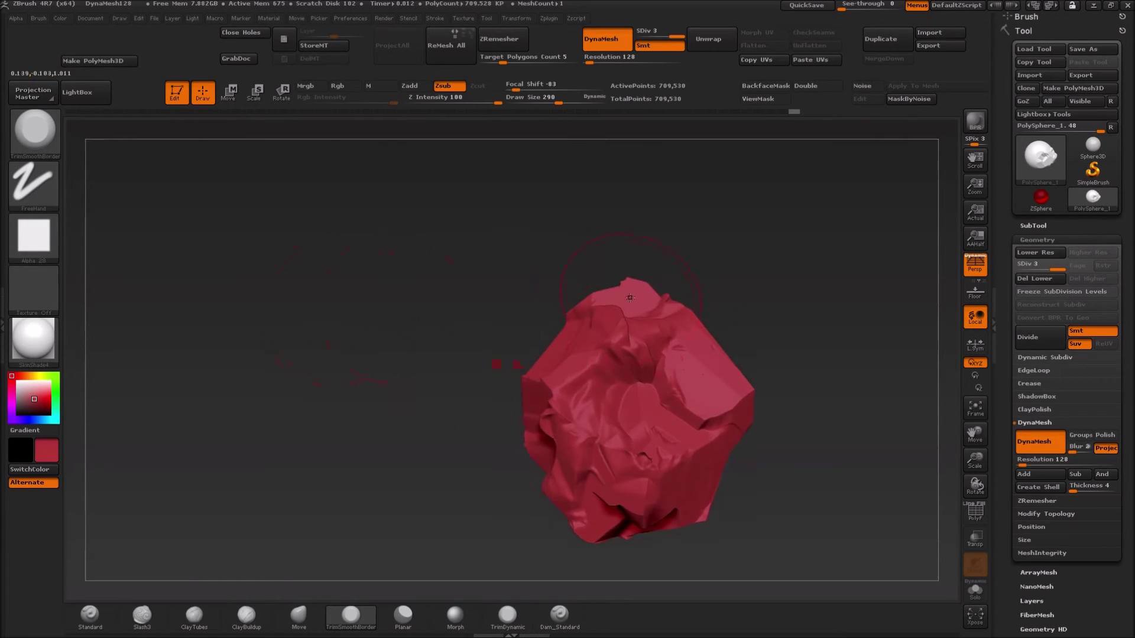
mouse_move(509, 331)
left_mouse_down()
mouse_move(426, 313)
mouse_move(514, 307)
mouse_move(503, 357)
mouse_move(566, 362)
mouse_move(525, 406)
left_mouse_up()
left_click_drag(600, 225, 543, 321)
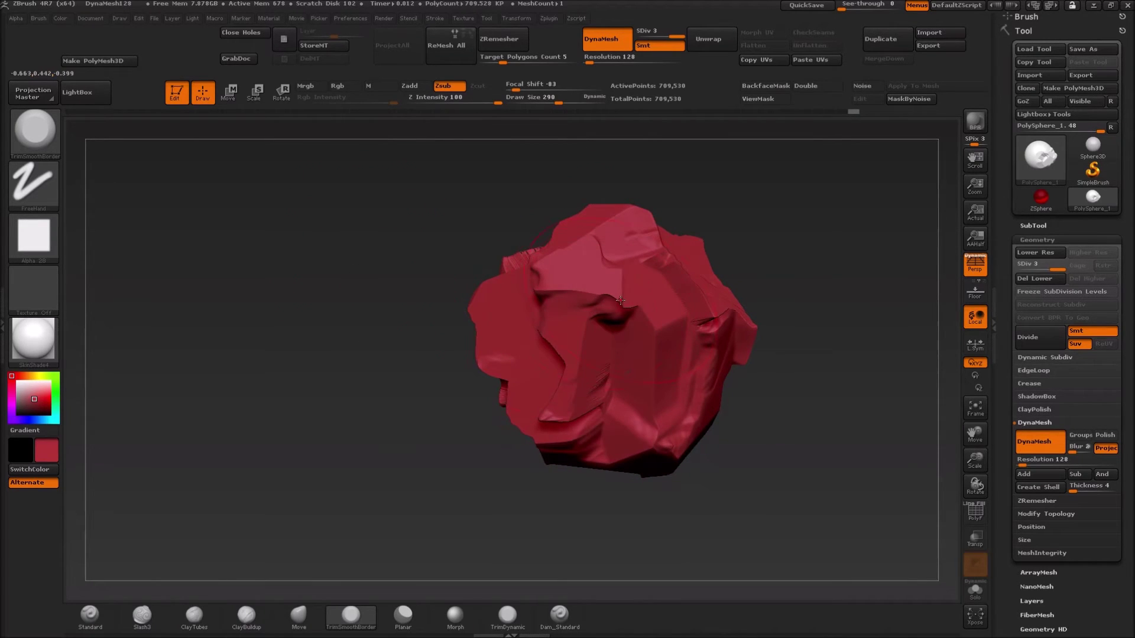
- Trim the rock's top and upper ridge into larger facets with crisp creases between them
left_click_drag(424, 211, 473, 211)
left_click_drag(659, 192, 732, 262)
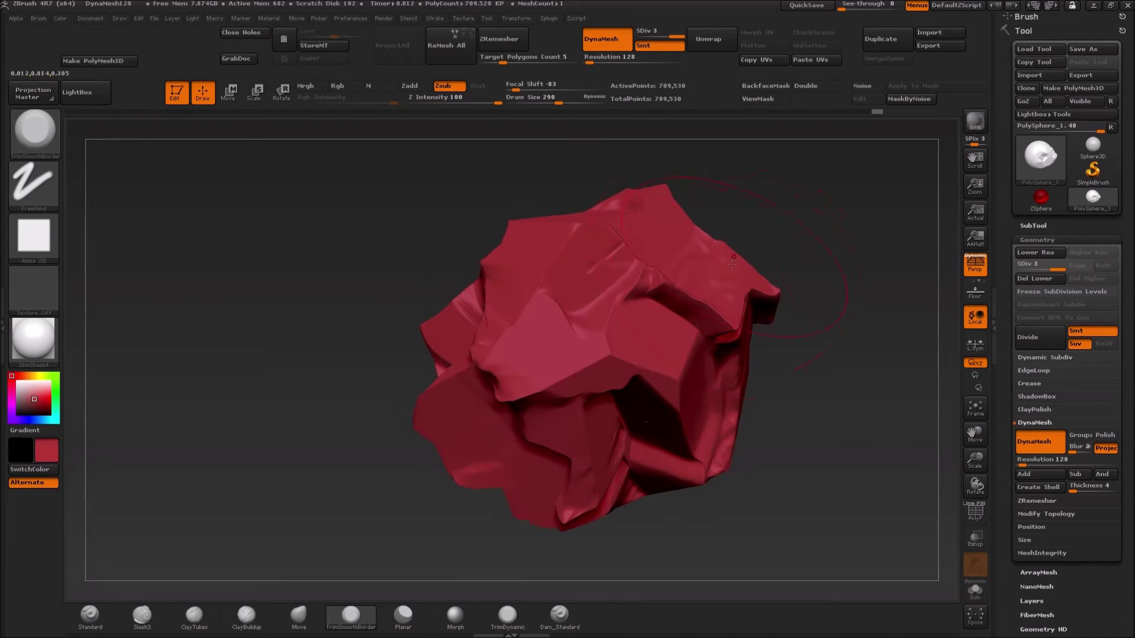
mouse_move(682, 293)
left_mouse_down()
mouse_move(672, 292)
mouse_move(709, 266)
left_mouse_up()
mouse_move(820, 232)
left_mouse_down()
mouse_move(763, 300)
mouse_move(760, 286)
left_mouse_up()
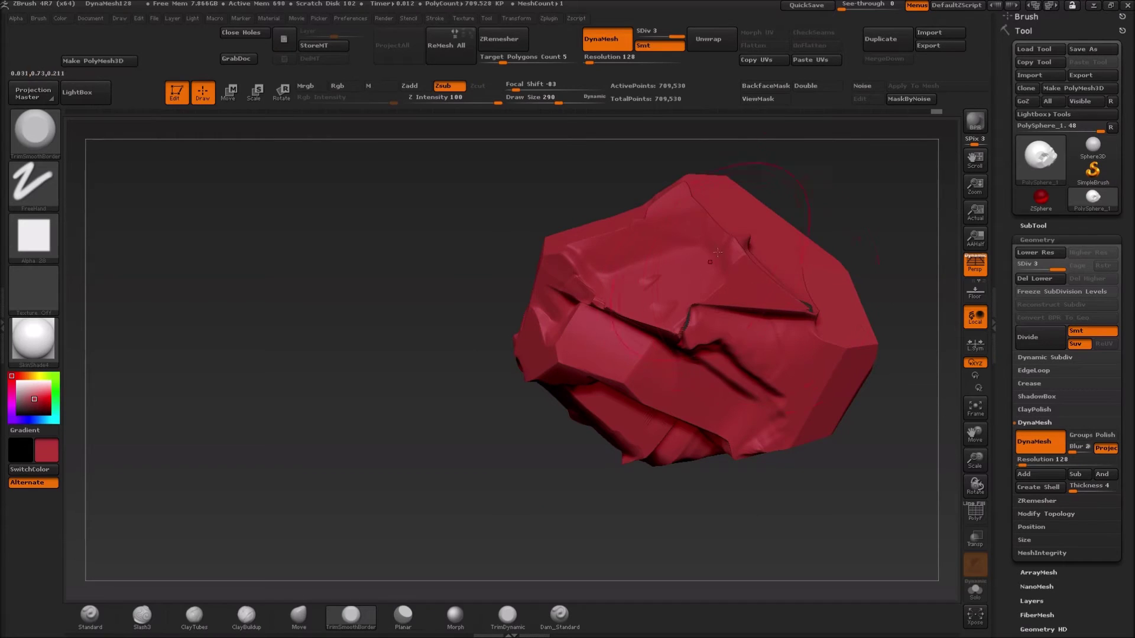
left_click_drag(804, 206, 751, 235)
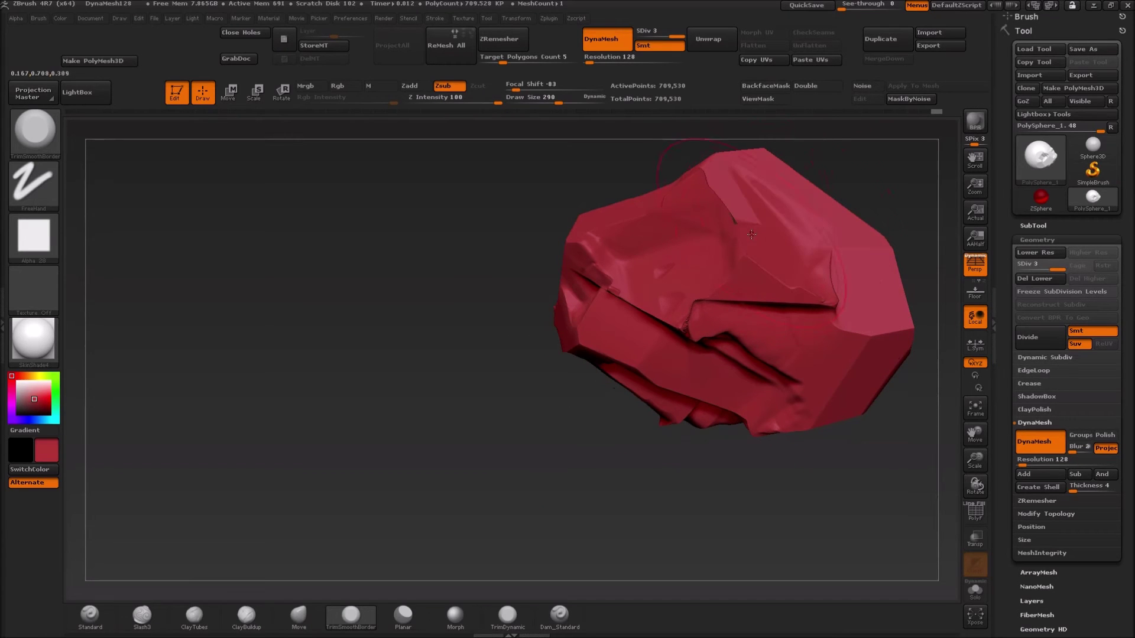
left_click_drag(704, 184, 697, 190)
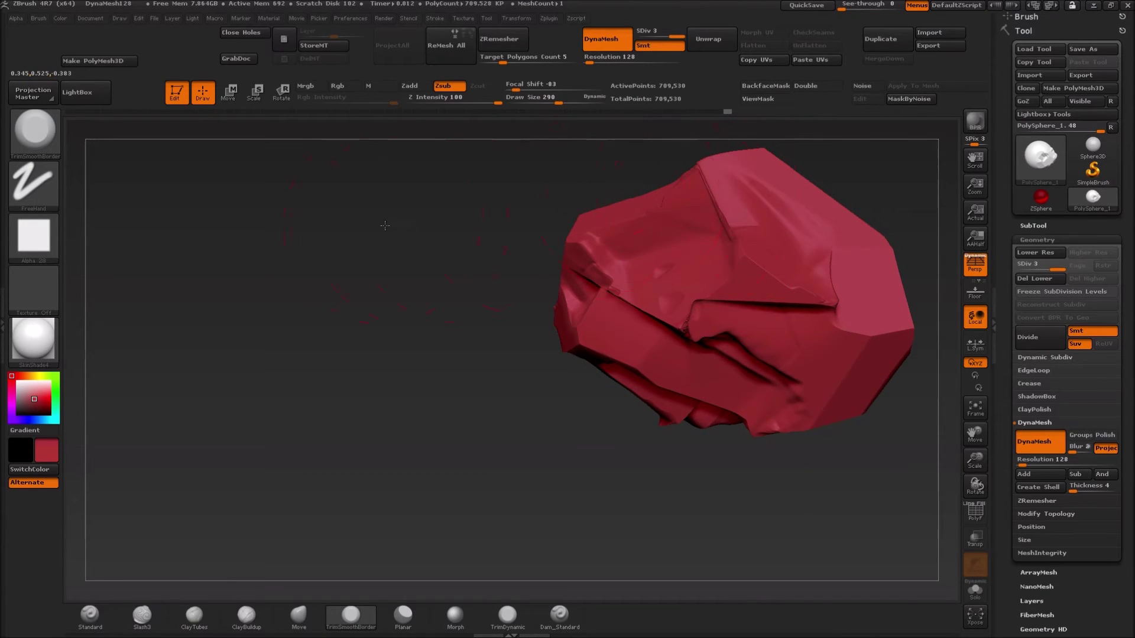
- Trim further broad planes around the rock's other sides to sharpen its angular silhouette
left_click_drag(385, 225, 409, 202)
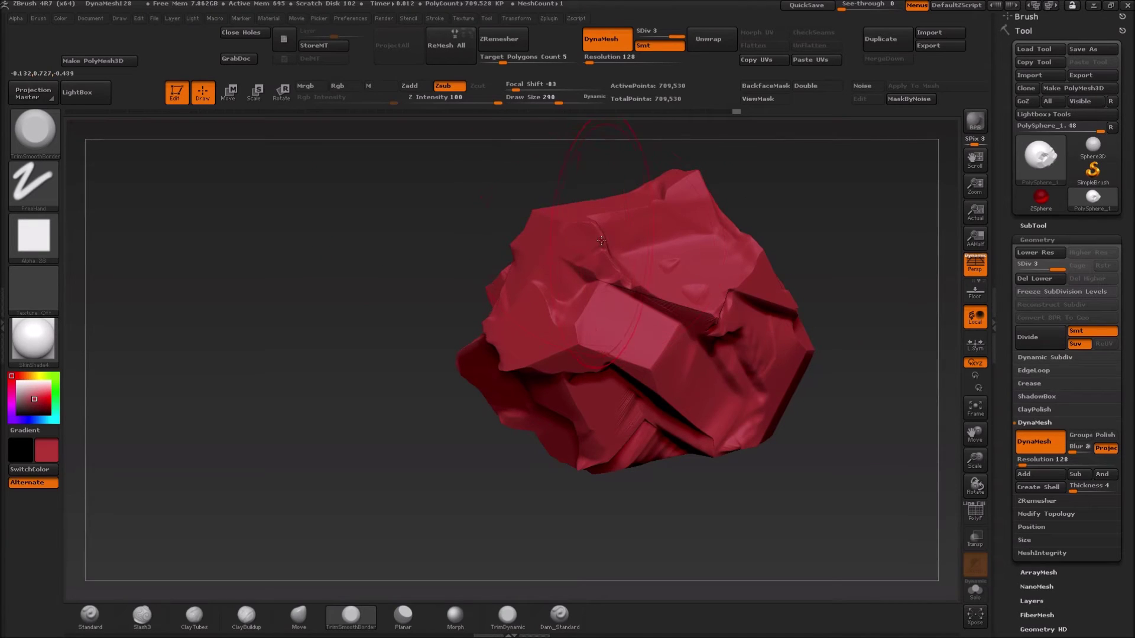
left_click_drag(408, 244, 533, 329)
mouse_move(305, 306)
left_mouse_down()
mouse_move(314, 360)
mouse_move(362, 278)
mouse_move(367, 228)
mouse_move(473, 206)
mouse_move(615, 407)
mouse_move(603, 414)
left_mouse_up()
left_click_drag(609, 373, 622, 399)
mouse_move(440, 383)
left_mouse_down()
mouse_move(447, 402)
mouse_move(551, 376)
mouse_move(551, 412)
left_mouse_up()
mouse_move(615, 266)
left_mouse_down()
mouse_move(612, 286)
mouse_move(654, 347)
mouse_move(646, 331)
mouse_move(722, 320)
left_mouse_up()
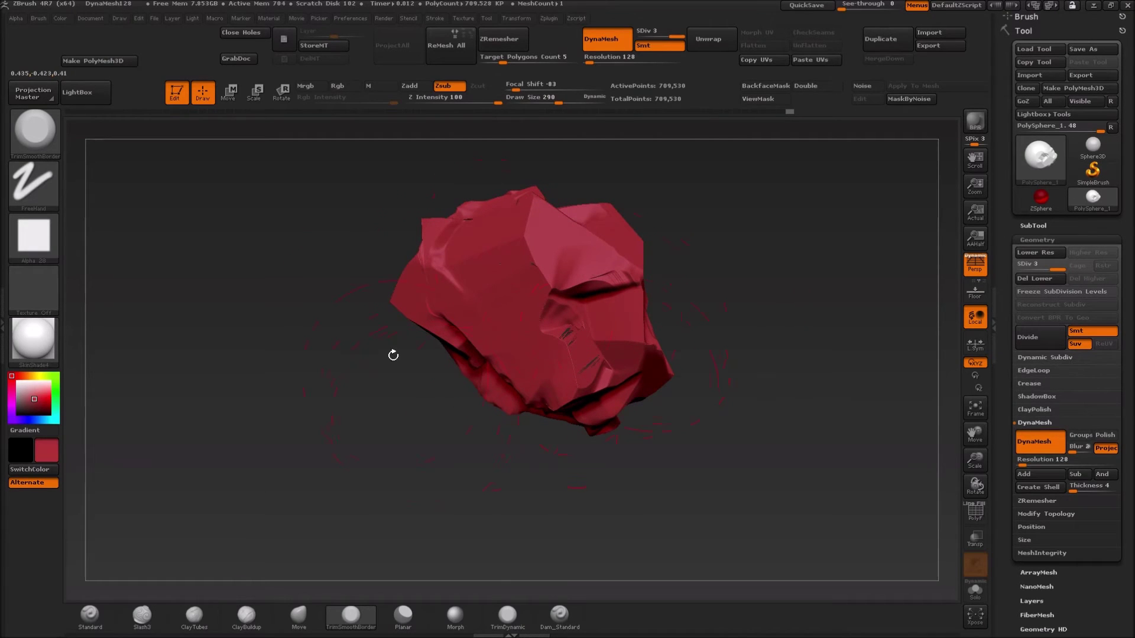
- Set the DynaMesh resolution to 504 and remesh the trimmed rock
left_click(589, 57)
type("88")
key("Return")
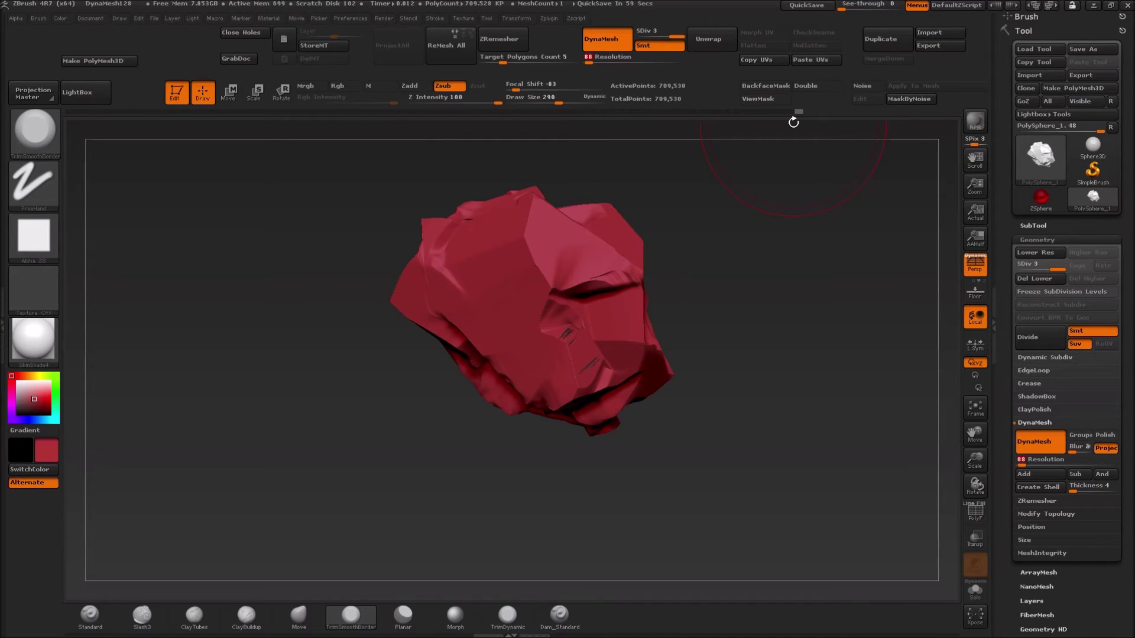
key("Return")
left_click_drag(802, 195, 791, 328, "ctrl")
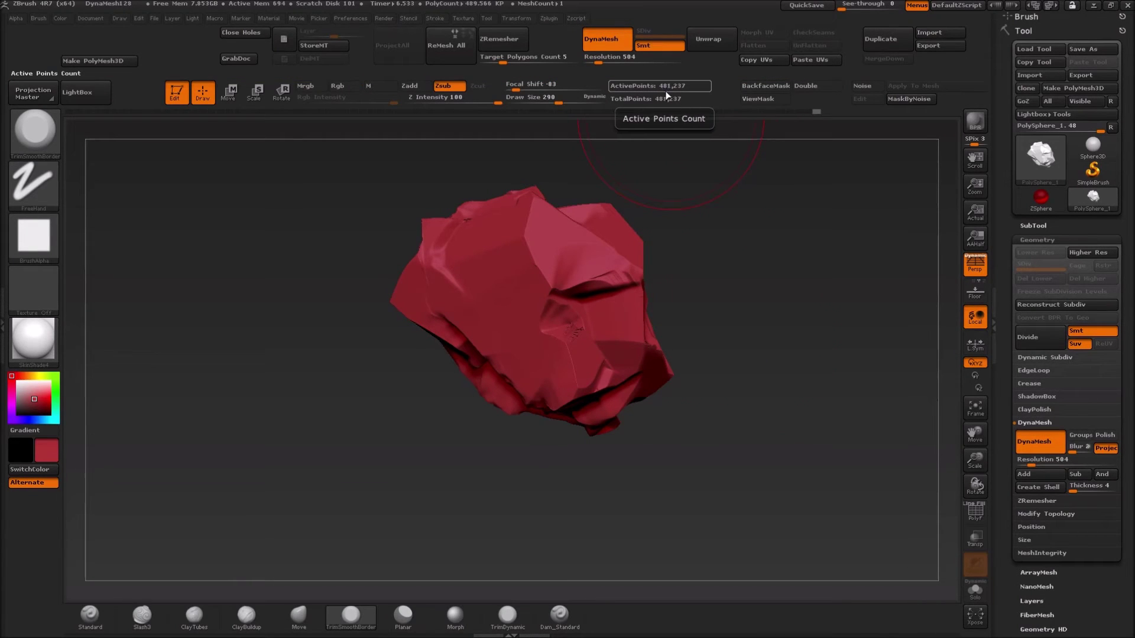
mouse_move(323, 417)
left_mouse_down()
mouse_move(289, 473)
mouse_move(329, 472)
mouse_move(318, 413)
mouse_move(294, 414)
mouse_move(291, 469)
mouse_move(269, 459)
mouse_move(271, 426)
left_mouse_up()
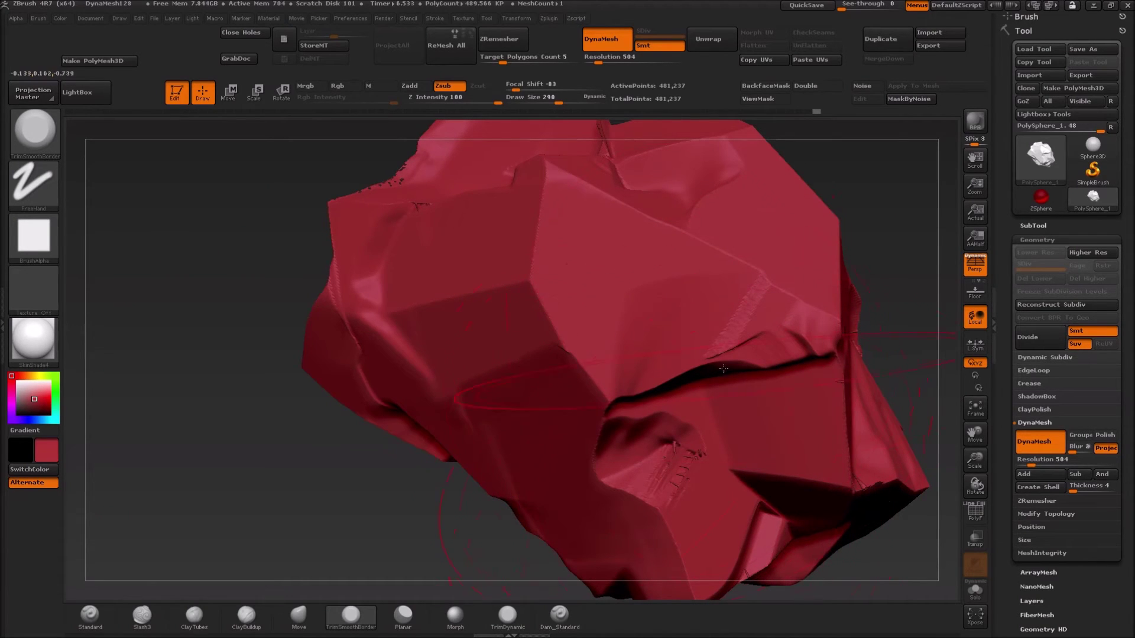
- Set the brush draw size to 72 and trim the ragged hollow on the rock's flank into smaller planes
mouse_move(767, 334)
left_mouse_down()
mouse_move(768, 323)
mouse_move(608, 258)
mouse_move(573, 201)
mouse_move(534, 257)
left_mouse_up()
mouse_move(347, 522)
left_mouse_down()
mouse_move(238, 568)
mouse_move(216, 524)
mouse_move(194, 387)
left_mouse_up()
key("s")
left_click_drag(645, 315, 620, 332)
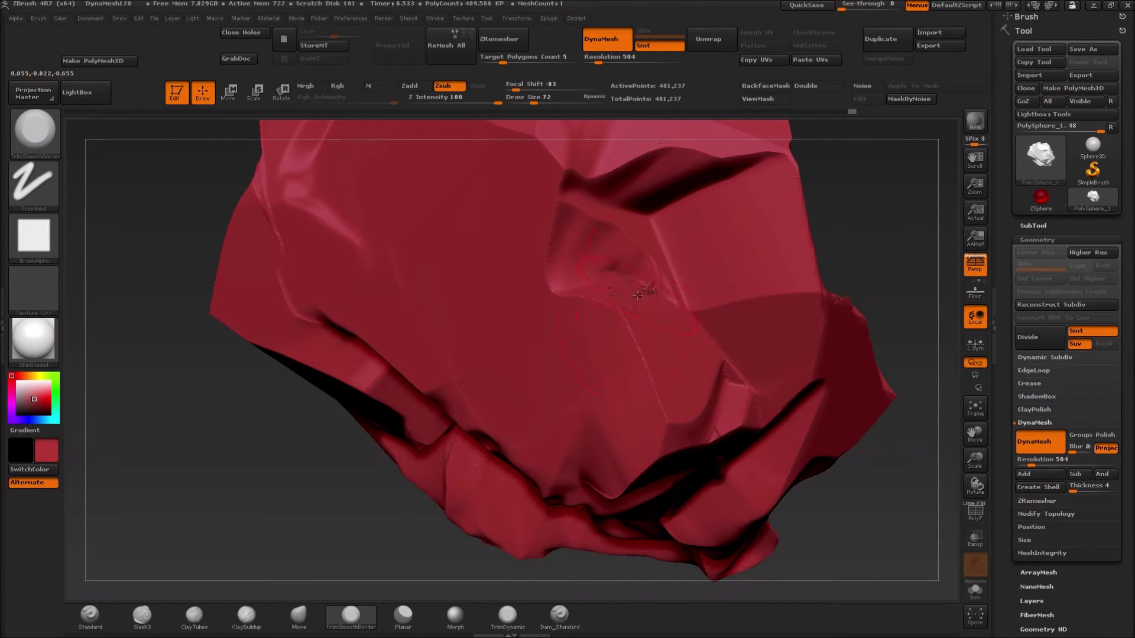
mouse_move(627, 303)
left_mouse_down()
mouse_move(637, 297)
mouse_move(618, 326)
mouse_move(659, 394)
left_mouse_up()
- Smooth and trim the uneven edges around the neighbouring side facets
left_click_drag(870, 261, 762, 265)
mouse_move(934, 301)
left_mouse_down("shift")
mouse_move(860, 303)
mouse_move(880, 299)
mouse_move(851, 266)
mouse_move(830, 200)
left_mouse_up("shift")
mouse_move(823, 276)
left_mouse_down()
mouse_move(823, 203)
mouse_move(842, 260)
left_mouse_up()
left_click_drag(759, 433, 730, 395)
- Trim small angular chips into the creased recess at the centre of the rock's far side
mouse_move(383, 477)
left_mouse_down()
mouse_move(394, 450)
mouse_move(249, 489)
mouse_move(223, 407)
mouse_move(231, 327)
mouse_move(469, 435)
mouse_move(469, 413)
mouse_move(634, 405)
left_mouse_up()
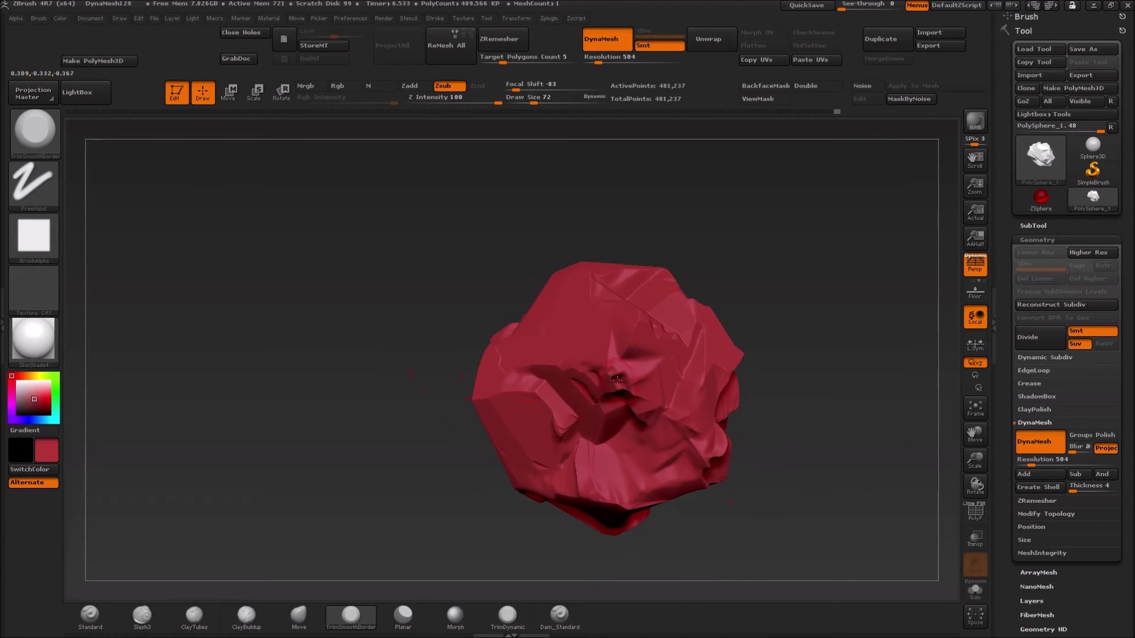
left_click_drag(355, 322, 349, 440, "alt")
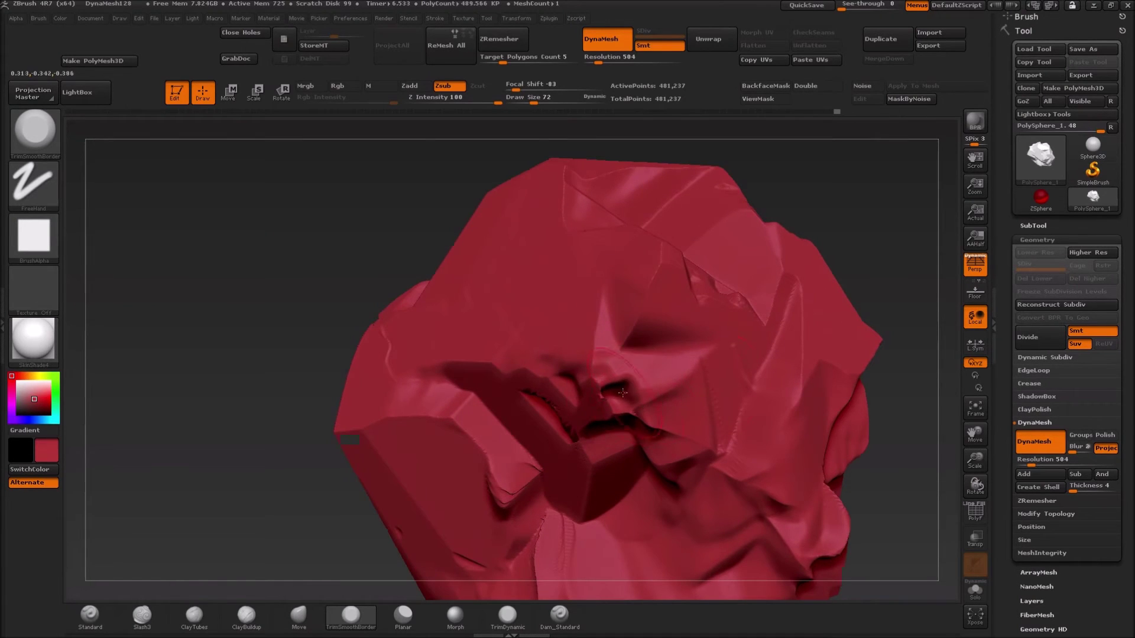
mouse_move(605, 397)
left_mouse_down()
mouse_move(621, 383)
mouse_move(635, 410)
mouse_move(645, 402)
mouse_move(634, 384)
left_mouse_up()
left_click_drag(644, 318, 661, 250)
mouse_move(733, 292)
left_mouse_down()
mouse_move(765, 308)
mouse_move(731, 324)
left_mouse_up()
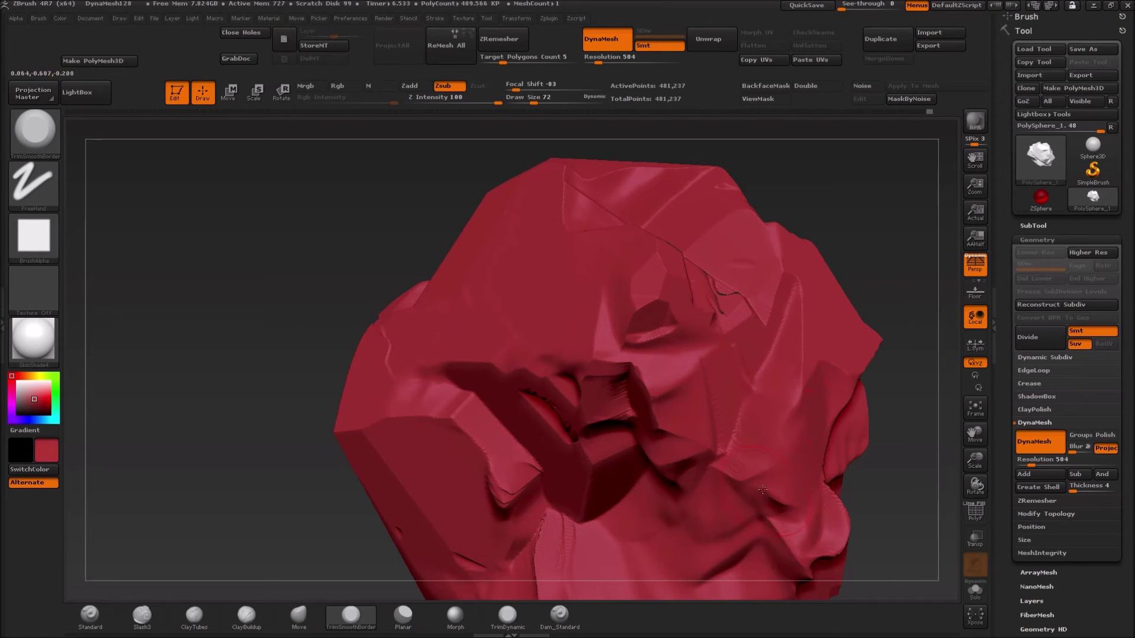
- Chip the ridge beside the large pale facet and break up the surface below it
left_click_drag(195, 453, 536, 488)
mouse_move(548, 424)
left_mouse_down()
mouse_move(537, 437)
mouse_move(566, 484)
left_mouse_up()
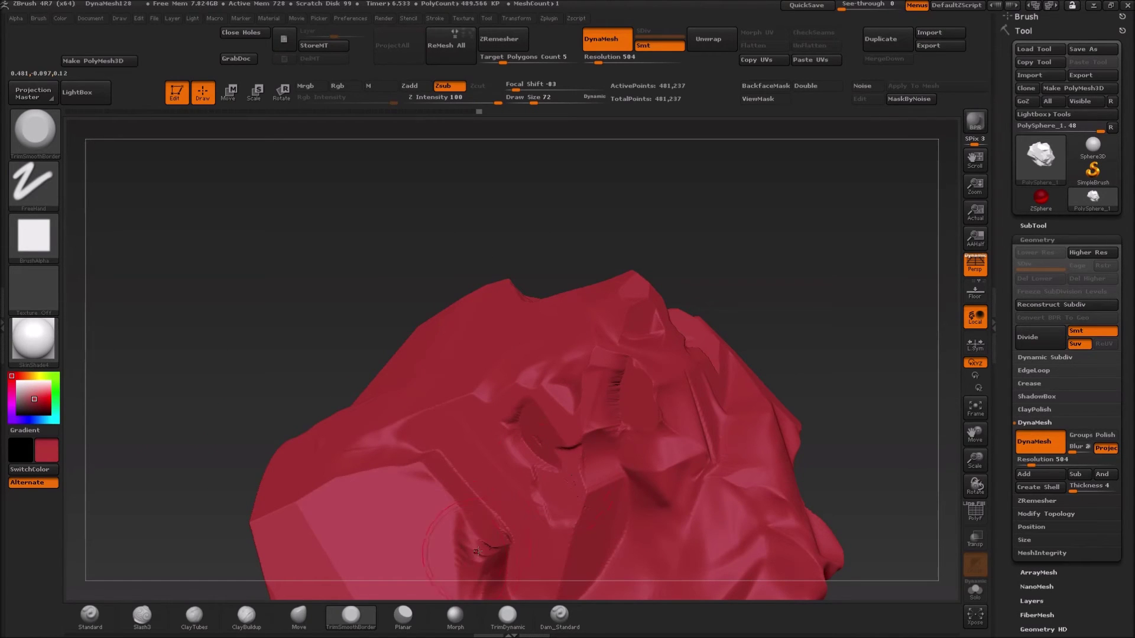
mouse_move(310, 430)
left_mouse_down()
mouse_move(494, 548)
mouse_move(284, 537)
left_mouse_up()
left_click_drag(612, 435, 606, 427)
left_click_drag(460, 421, 468, 433)
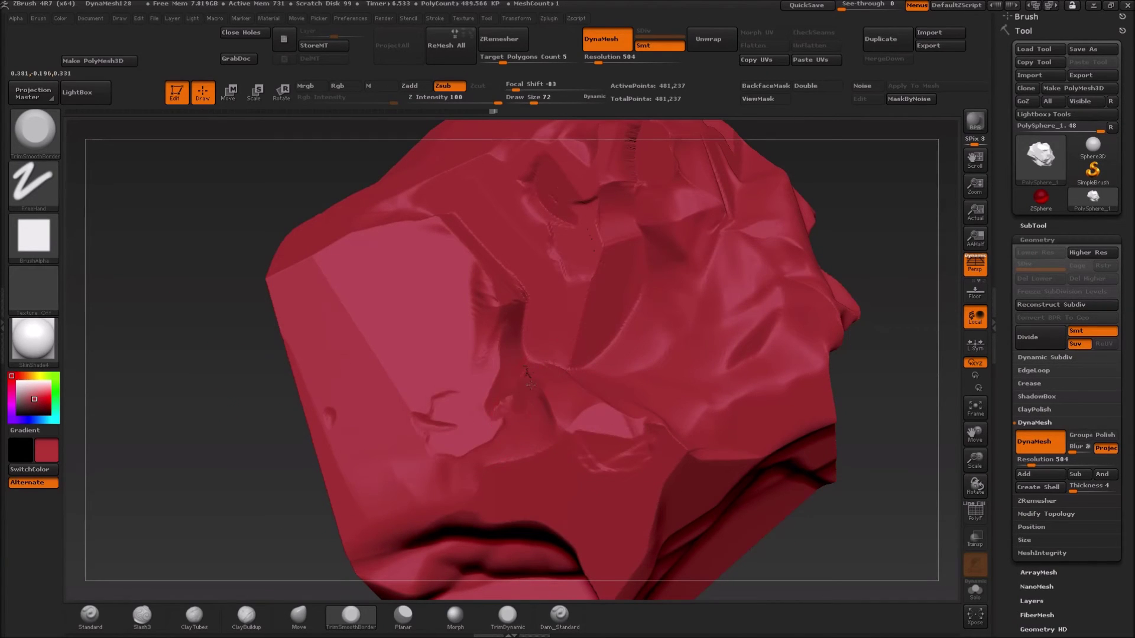
left_click_drag(547, 401, 561, 418)
- Cut small broken facets along the rim of the broad hollow and chip the adjacent plane
mouse_move(825, 559)
left_mouse_down()
mouse_move(825, 524)
mouse_move(294, 536)
mouse_move(267, 448)
mouse_move(292, 407)
left_mouse_up()
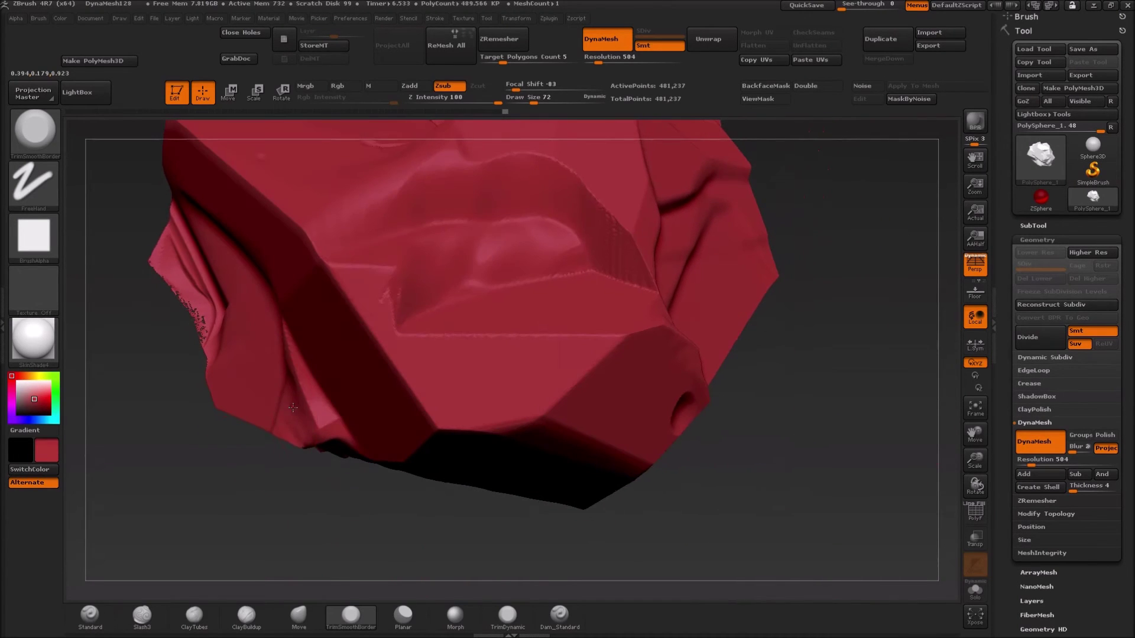
mouse_move(618, 243)
left_mouse_down()
mouse_move(603, 201)
mouse_move(630, 225)
mouse_move(628, 211)
left_mouse_up()
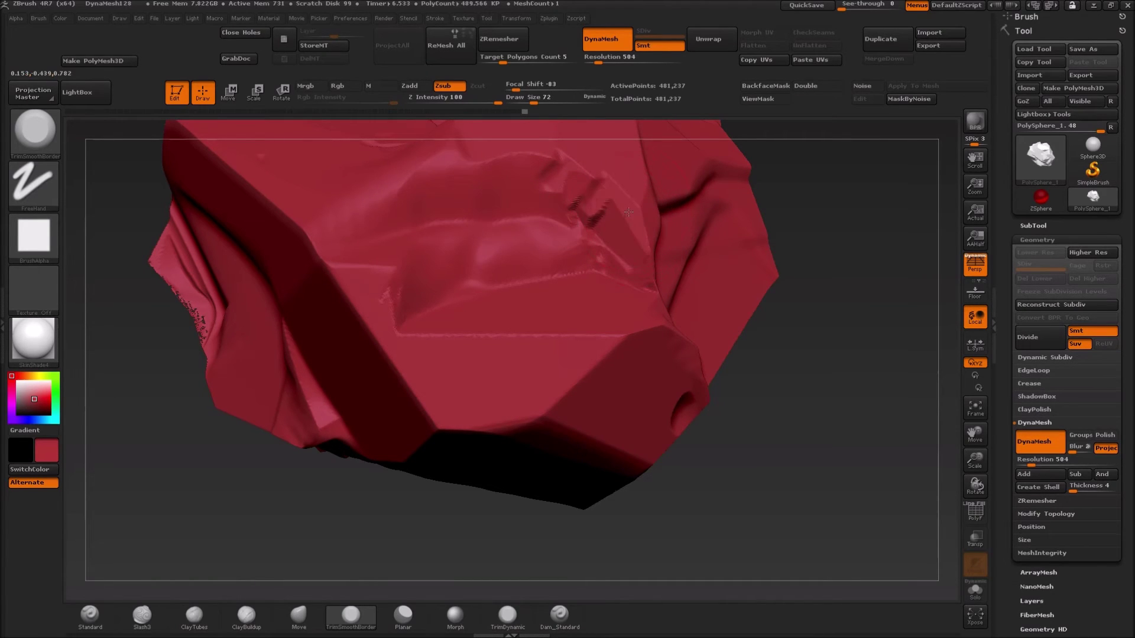
left_click_drag(566, 166, 528, 171)
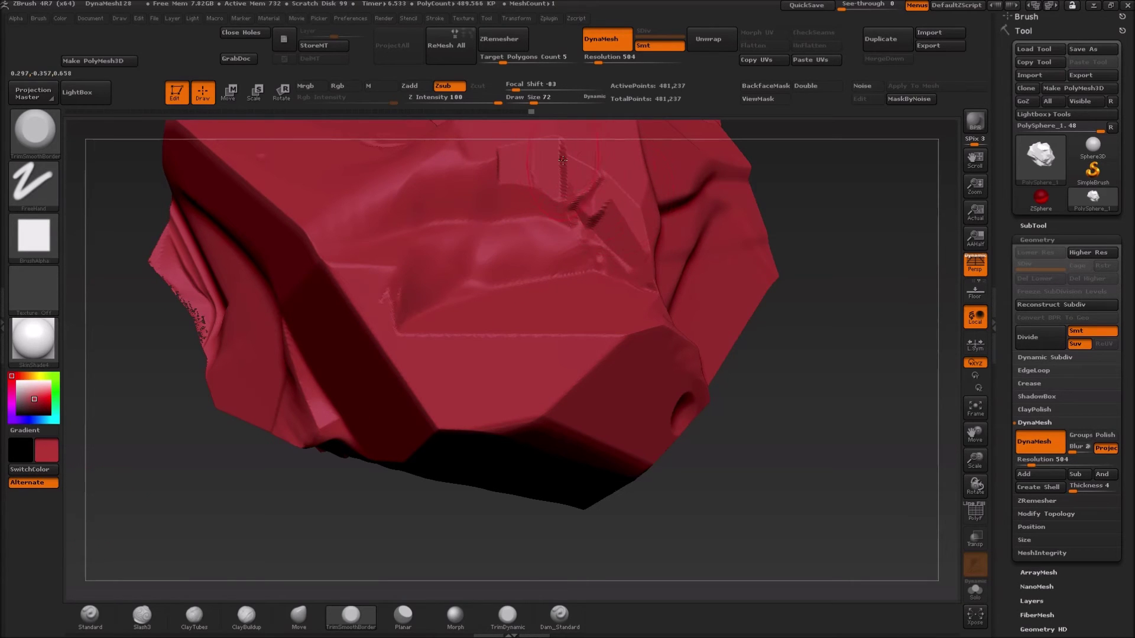
left_click_drag(163, 525, 530, 359)
left_click(550, 336)
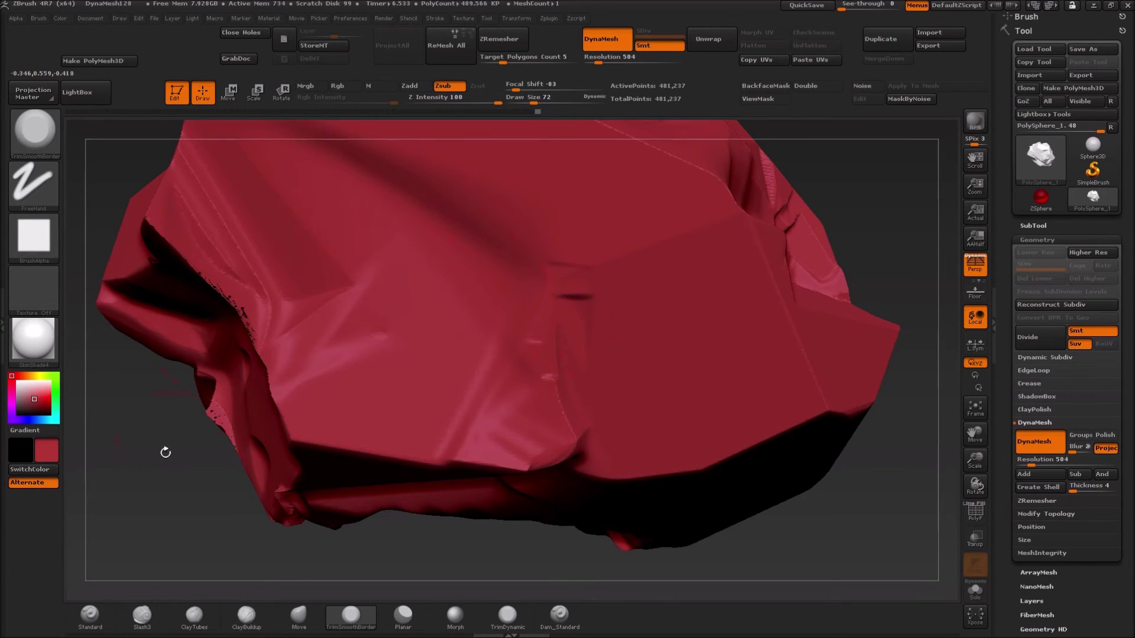
- Chip the long overhanging ridge line so its straight edge becomes irregular
mouse_move(147, 484)
left_mouse_down()
mouse_move(106, 461)
mouse_move(241, 469)
mouse_move(354, 307)
left_mouse_up()
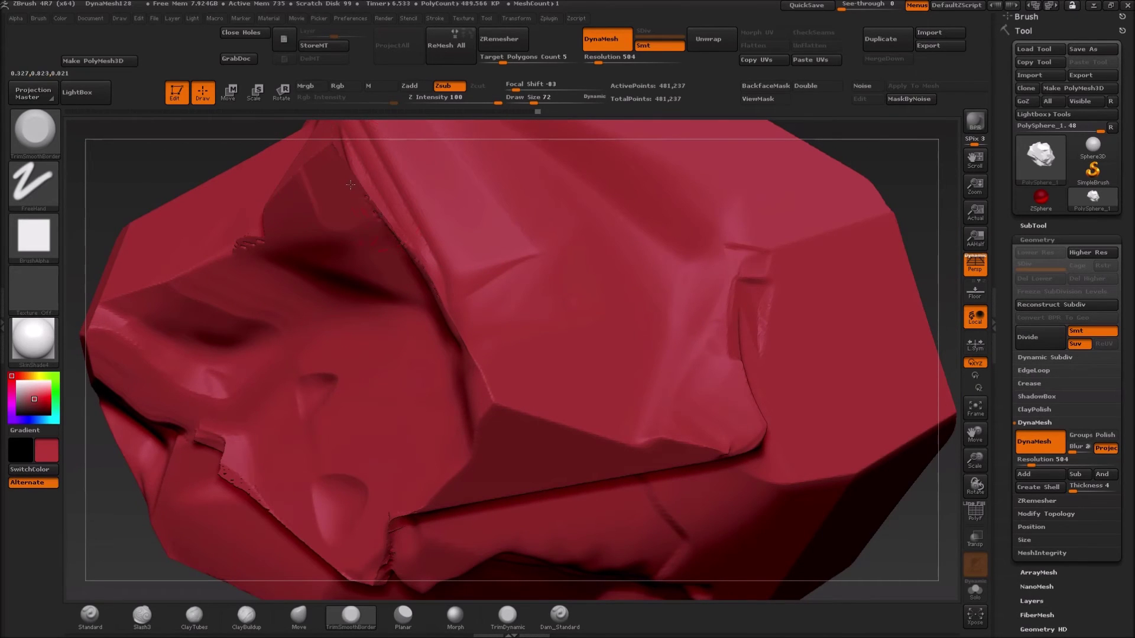
mouse_move(352, 184)
left_mouse_down()
mouse_move(357, 204)
mouse_move(370, 201)
mouse_move(355, 192)
left_mouse_up()
mouse_move(393, 257)
left_mouse_down()
mouse_move(349, 230)
mouse_move(414, 307)
mouse_move(455, 236)
mouse_move(430, 276)
mouse_move(452, 323)
left_mouse_up()
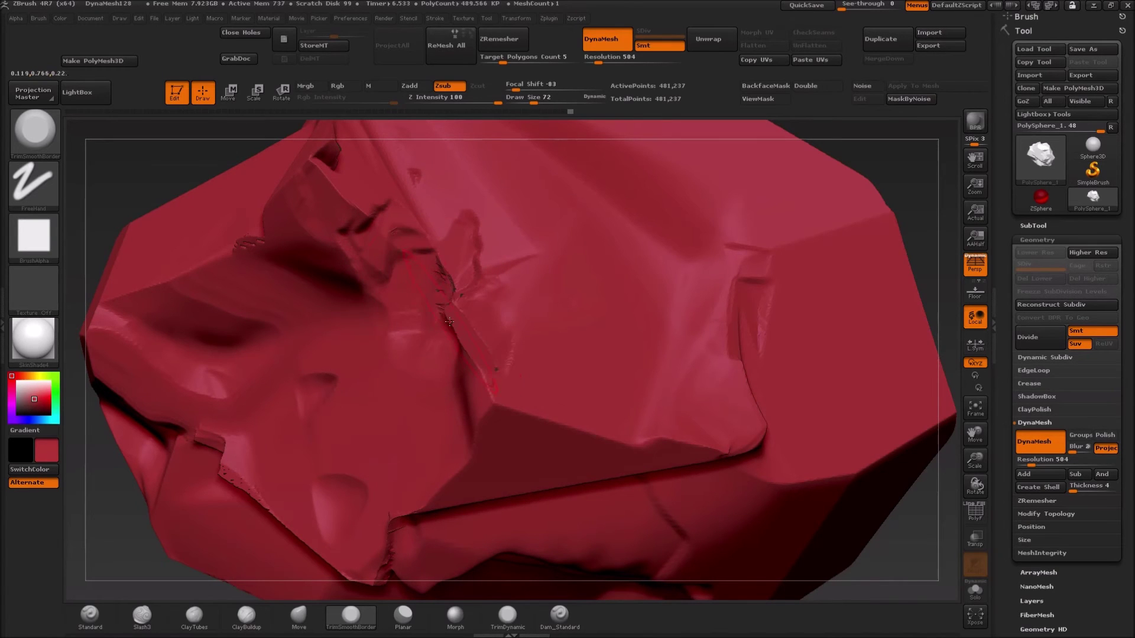
- Smooth the jagged artifacts along the chipped ridge and trim fresh small facets beside it
left_click_drag(91, 564, 118, 523)
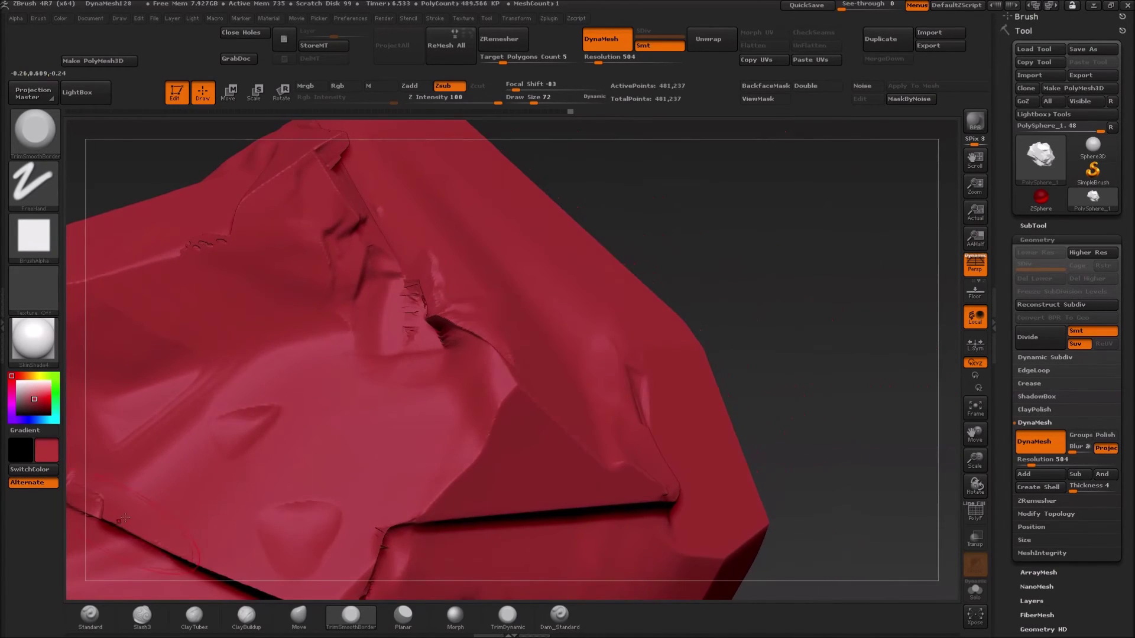
mouse_move(476, 312)
left_mouse_down("shift")
mouse_move(438, 313)
mouse_move(460, 336)
left_mouse_up("shift")
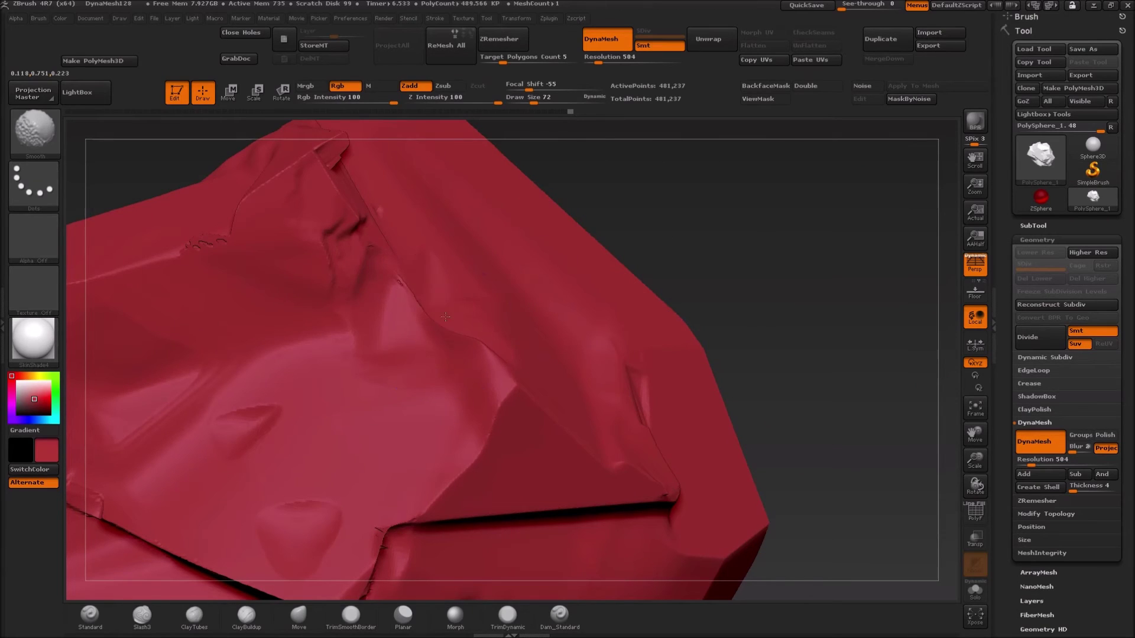
mouse_move(342, 213)
left_mouse_down("shift")
mouse_move(365, 259)
mouse_move(348, 249)
mouse_move(342, 214)
left_mouse_up("shift")
mouse_move(433, 318)
left_mouse_down()
mouse_move(390, 342)
mouse_move(406, 333)
left_mouse_up()
left_click_drag(750, 185, 579, 342)
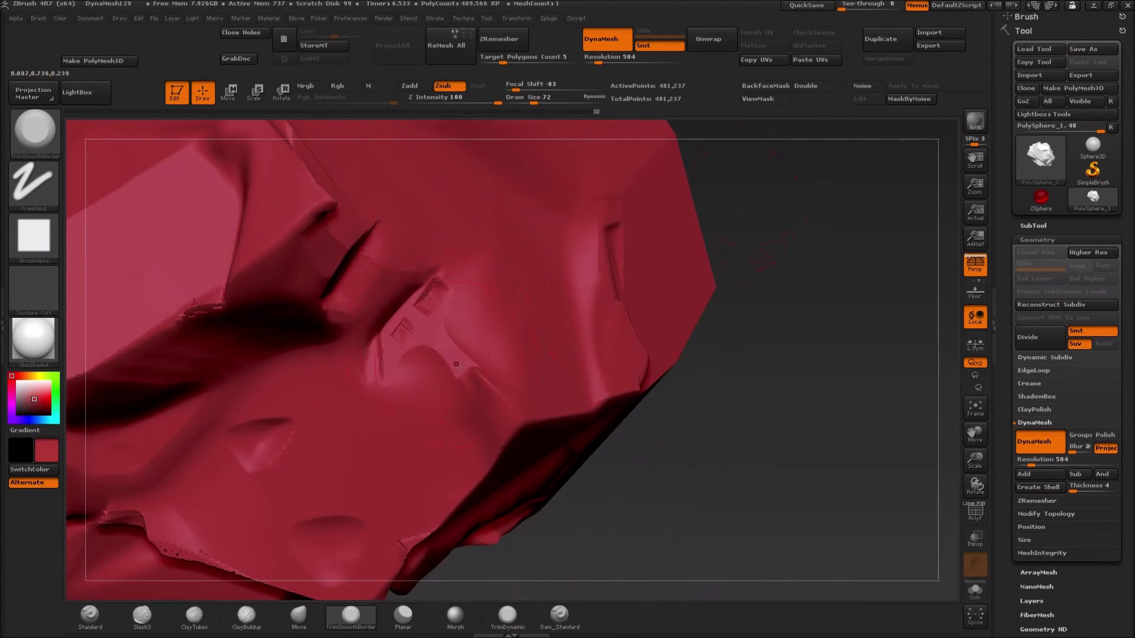
mouse_move(509, 411)
left_mouse_down()
mouse_move(417, 322)
mouse_move(431, 299)
mouse_move(408, 307)
mouse_move(418, 263)
left_mouse_up()
left_click_drag(436, 304, 393, 313, "shift")
- Break up the sharp lower ledge by trimming chips into its corner and along its edge
mouse_move(792, 488)
left_mouse_down()
mouse_move(842, 441)
mouse_move(839, 425)
mouse_move(559, 388)
left_mouse_up()
mouse_move(555, 343)
left_mouse_down()
mouse_move(535, 382)
mouse_move(529, 363)
mouse_move(513, 422)
left_mouse_up()
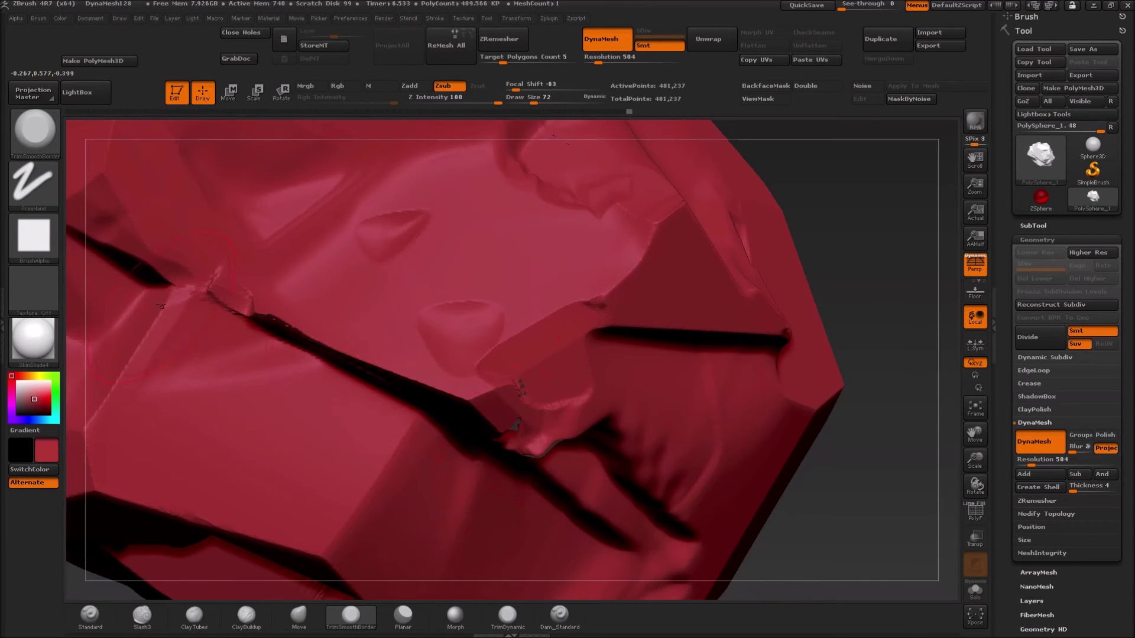
mouse_move(240, 318)
left_mouse_down()
mouse_move(316, 343)
mouse_move(236, 307)
mouse_move(304, 331)
mouse_move(285, 322)
left_mouse_up()
- Smooth the ledge's deep crevice and flatten the remaining pinched spots along it
left_click_drag(834, 242, 430, 178, "alt")
mouse_move(373, 237)
left_mouse_down("shift")
mouse_move(467, 269)
mouse_move(277, 204)
left_mouse_up("shift")
left_click_drag(448, 290, 425, 281, "shift")
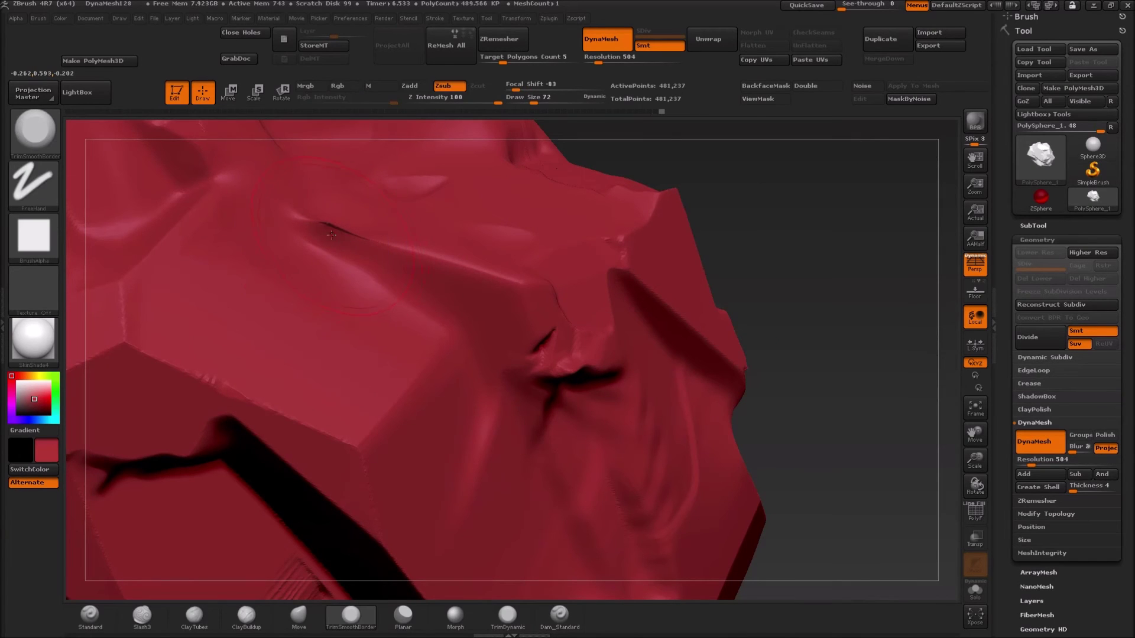
mouse_move(332, 230)
left_mouse_down()
mouse_move(358, 237)
mouse_move(333, 232)
mouse_move(355, 273)
left_mouse_up()
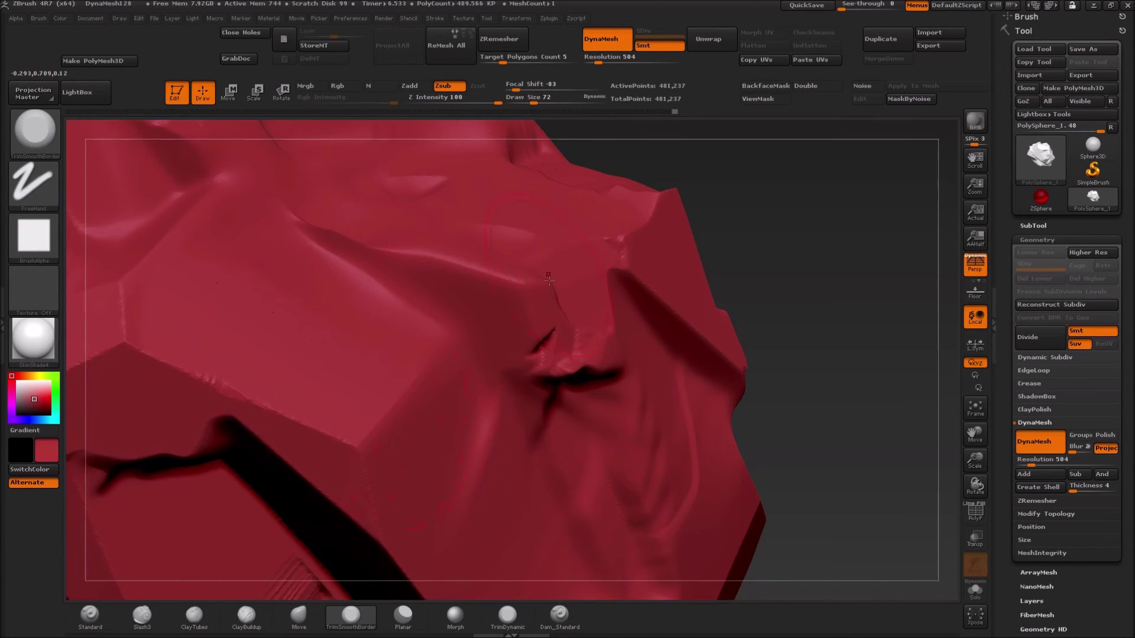
left_click_drag(544, 334, 582, 361)
- Remesh the chipped rock with DynaMesh at resolution 504
mouse_move(712, 249)
left_mouse_down()
mouse_move(678, 222)
mouse_move(745, 254)
mouse_move(746, 220)
left_mouse_up()
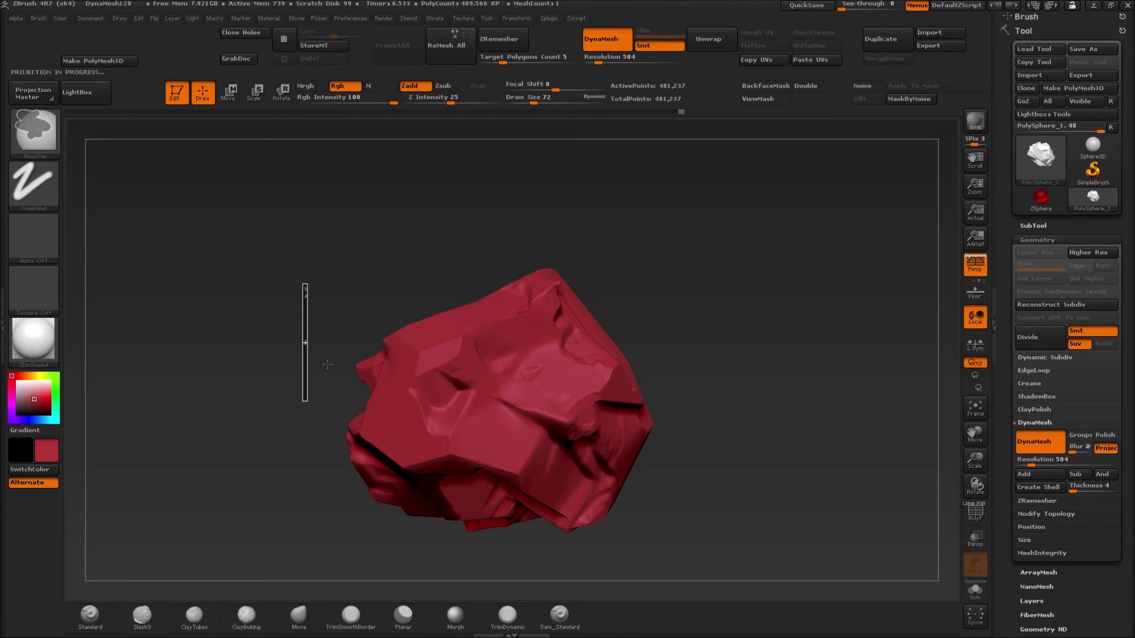
left_click_drag(338, 314, 309, 360)
- Carve irregular broken facets into the notch below the upper ridge and remesh the rock with DynaMesh
mouse_move(418, 418)
left_mouse_down()
mouse_move(417, 282)
mouse_move(419, 435)
left_mouse_up()
left_click_drag(337, 256, 339, 340)
mouse_move(525, 382)
left_mouse_down()
mouse_move(530, 362)
mouse_move(563, 348)
mouse_move(542, 314)
mouse_move(558, 288)
mouse_move(511, 402)
mouse_move(503, 384)
mouse_move(490, 393)
mouse_move(519, 356)
left_mouse_up()
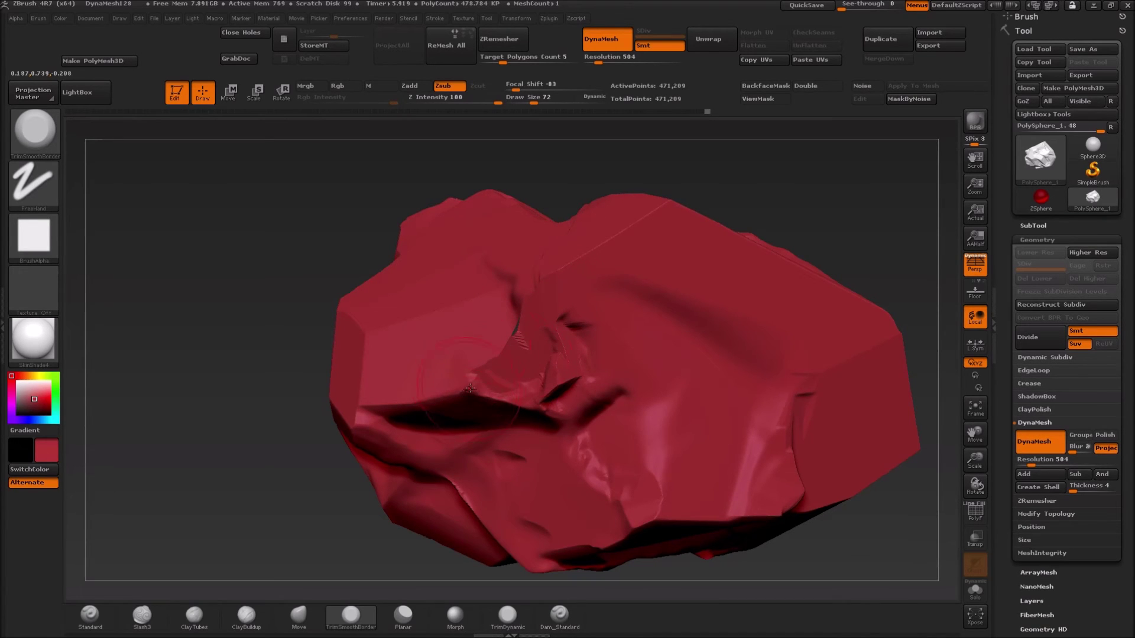
mouse_move(251, 411)
left_mouse_down()
mouse_move(253, 367)
mouse_move(234, 404)
left_mouse_up()
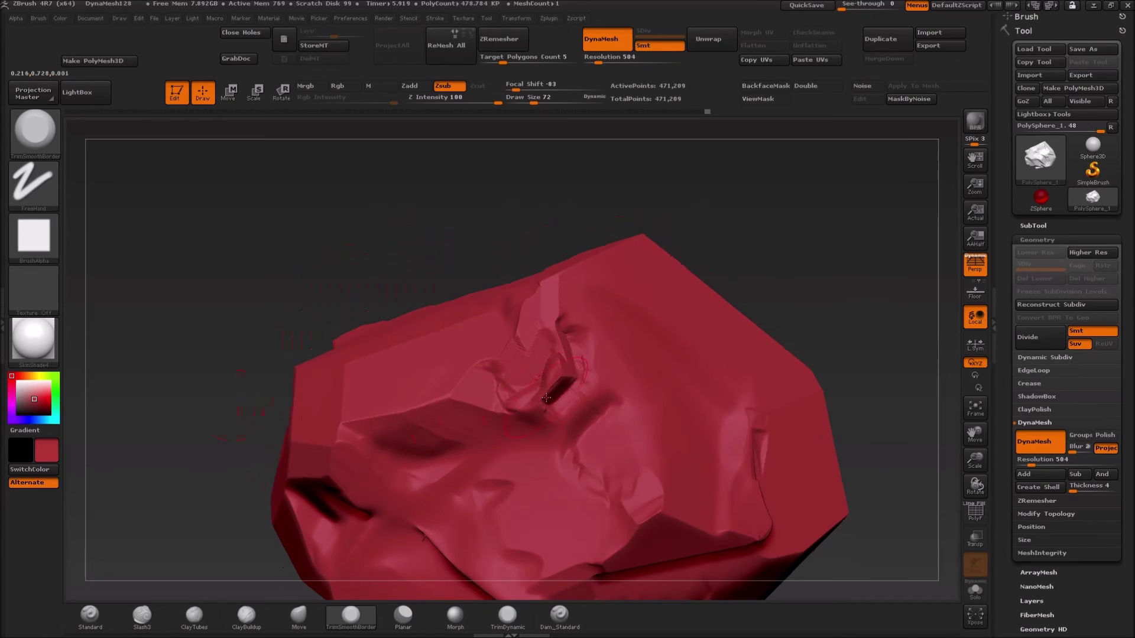
mouse_move(555, 393)
left_mouse_down()
mouse_move(532, 332)
mouse_move(550, 308)
mouse_move(526, 298)
left_mouse_up()
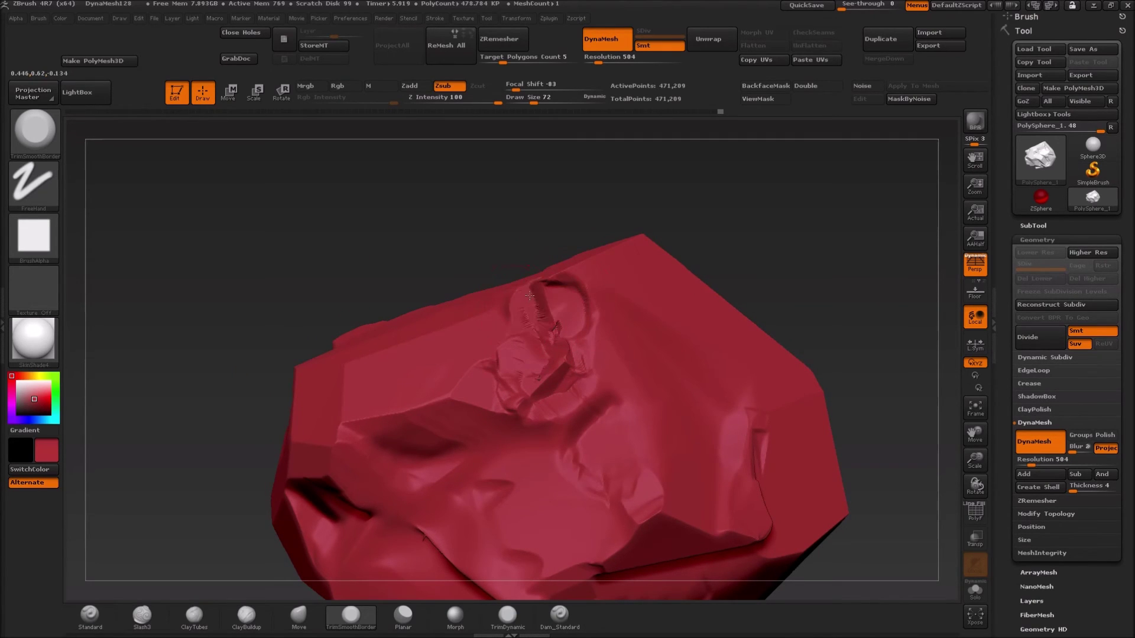
left_click_drag(157, 407, 543, 427)
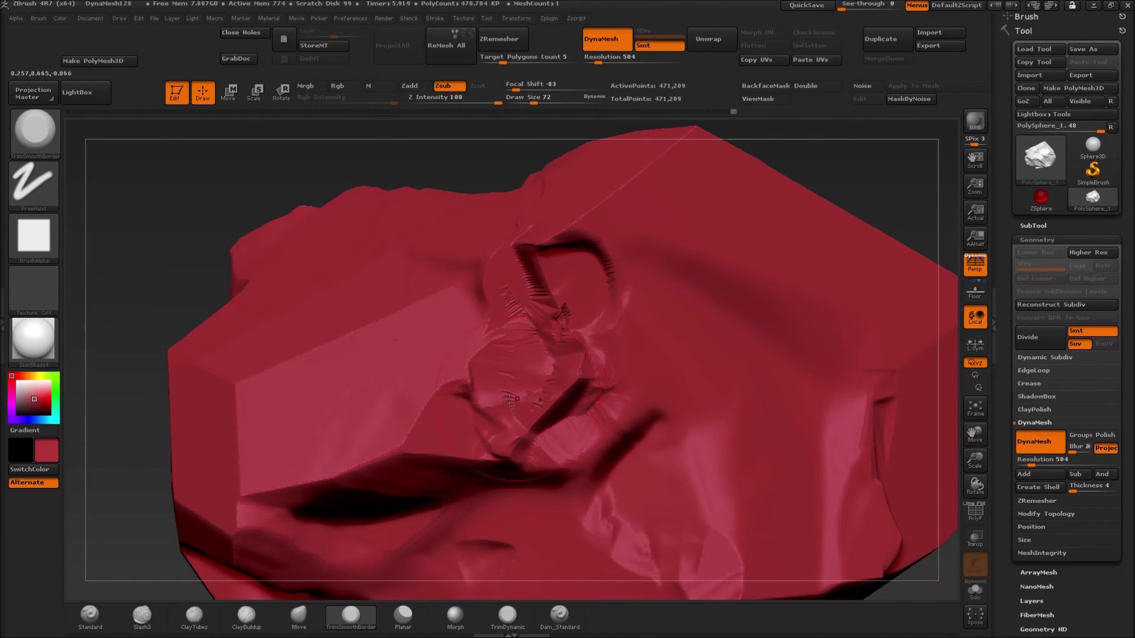
key("ctrl")
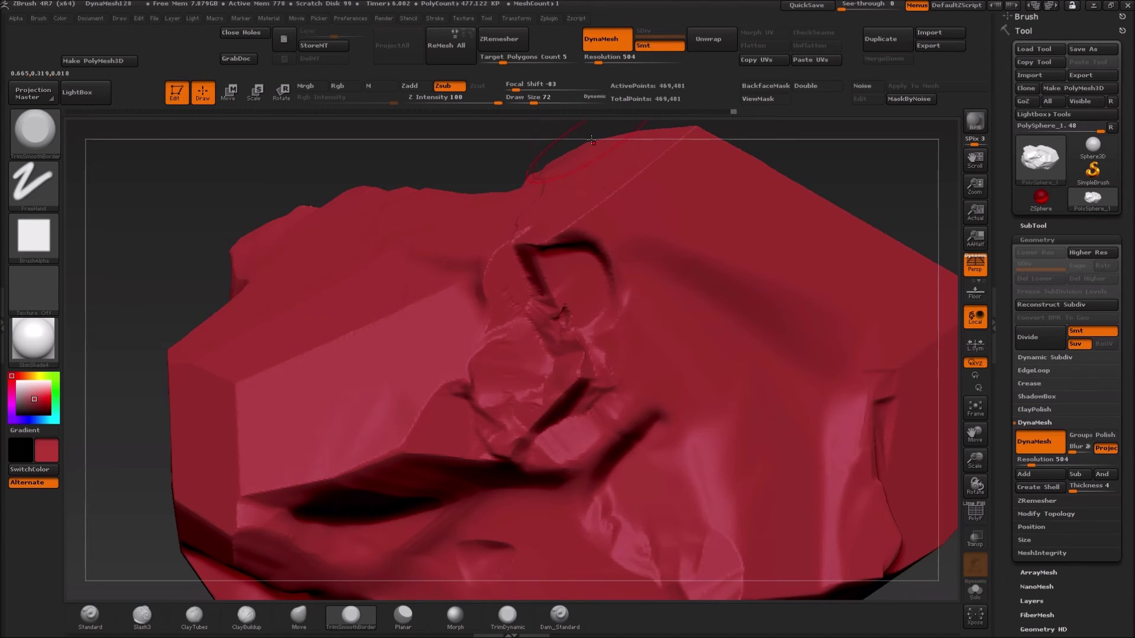
- Extend the chipped area from the notch along the lower edge of the adjoining large facet
left_click_drag(127, 291, 117, 439)
left_click_drag(121, 502, 484, 378)
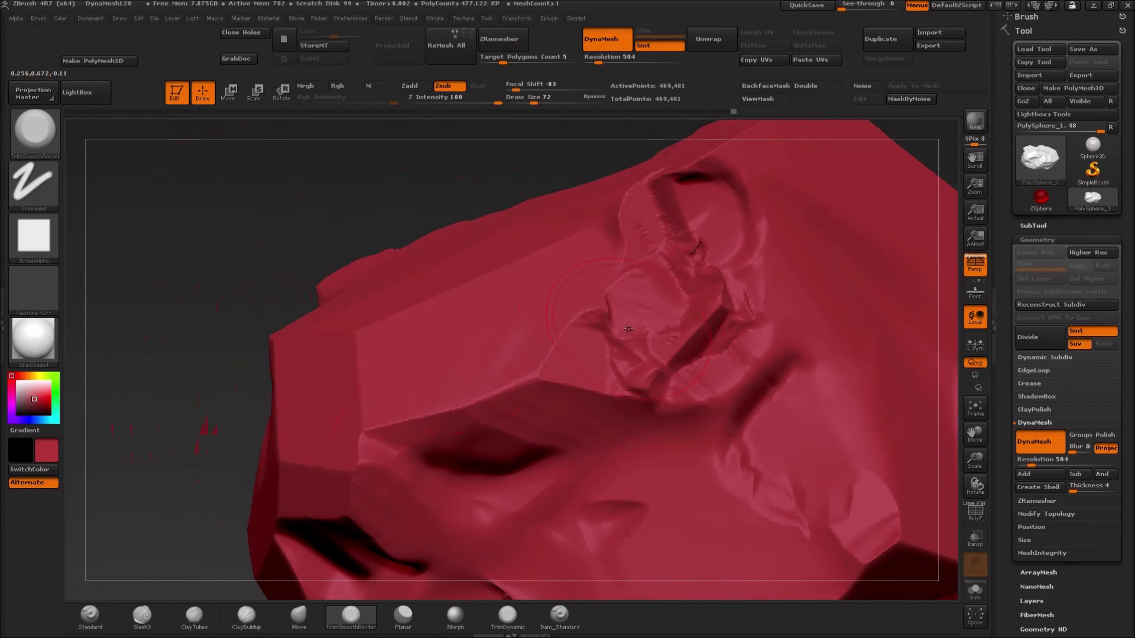
mouse_move(602, 347)
left_mouse_down()
mouse_move(604, 310)
mouse_move(595, 309)
mouse_move(558, 327)
mouse_move(526, 378)
mouse_move(402, 420)
left_mouse_up()
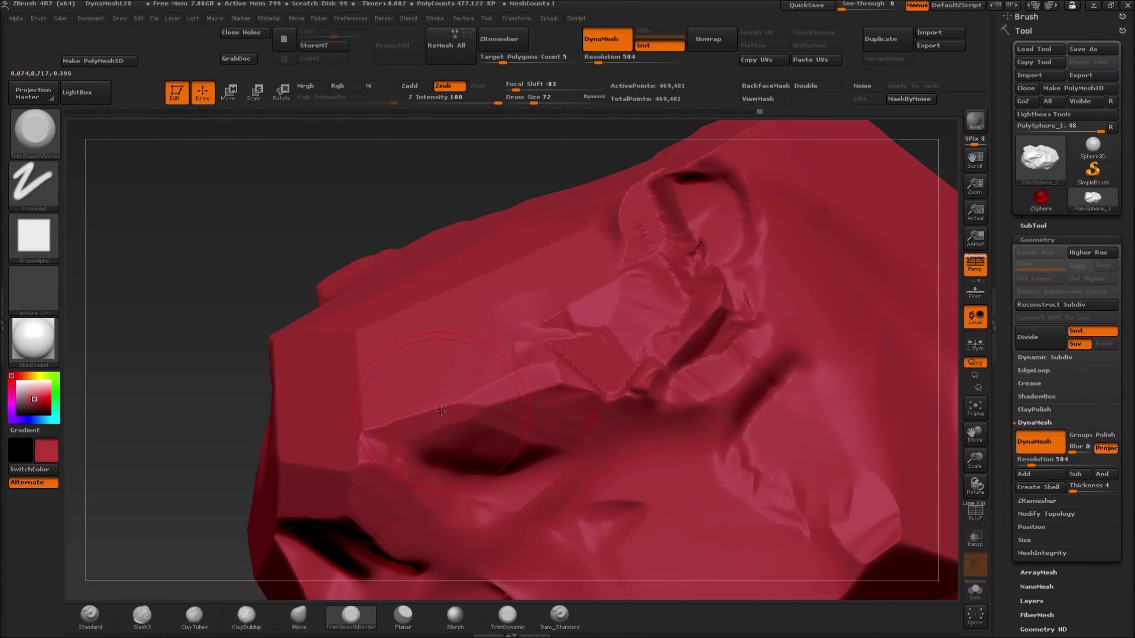
- Trim the upper end of the notch into sharper planes and bevel the ridge leading to the peak
left_click_drag(119, 387, 141, 419)
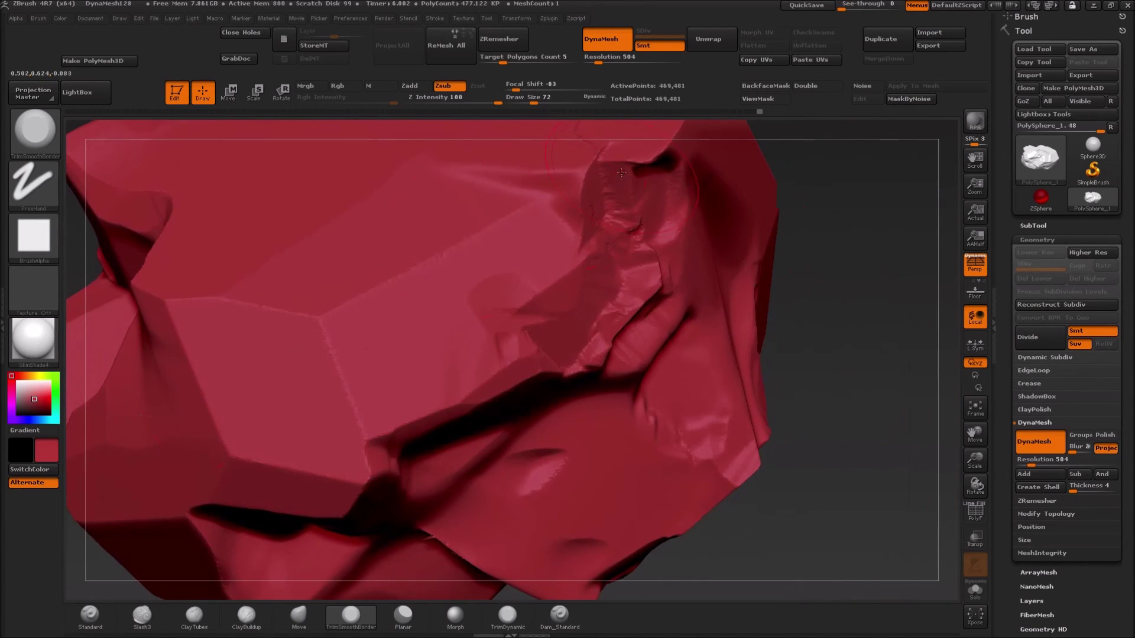
left_click_drag(647, 166, 645, 158)
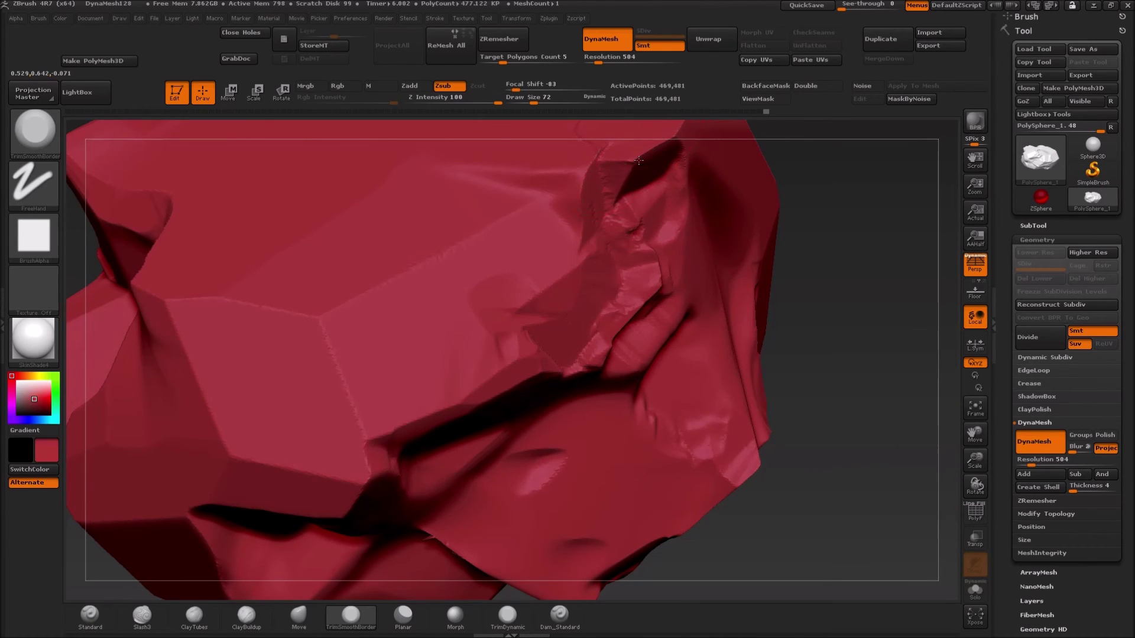
left_click_drag(848, 225, 274, 268)
left_click_drag(151, 253, 555, 213)
mouse_move(645, 248)
left_mouse_down()
mouse_move(670, 261)
mouse_move(667, 230)
mouse_move(691, 212)
mouse_move(741, 177)
mouse_move(765, 189)
left_mouse_up()
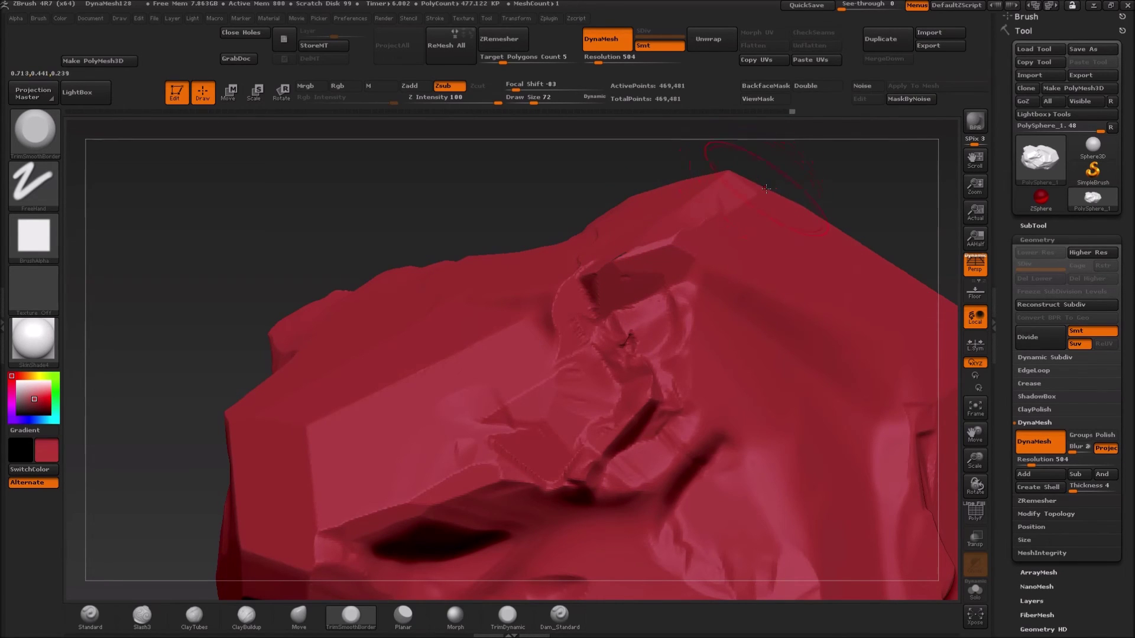
- Chip small facets around the notch's upper rim where it meets the neighbouring planes
left_click_drag(248, 256, 238, 346)
mouse_move(594, 307)
left_mouse_down()
mouse_move(561, 348)
mouse_move(564, 307)
left_mouse_up()
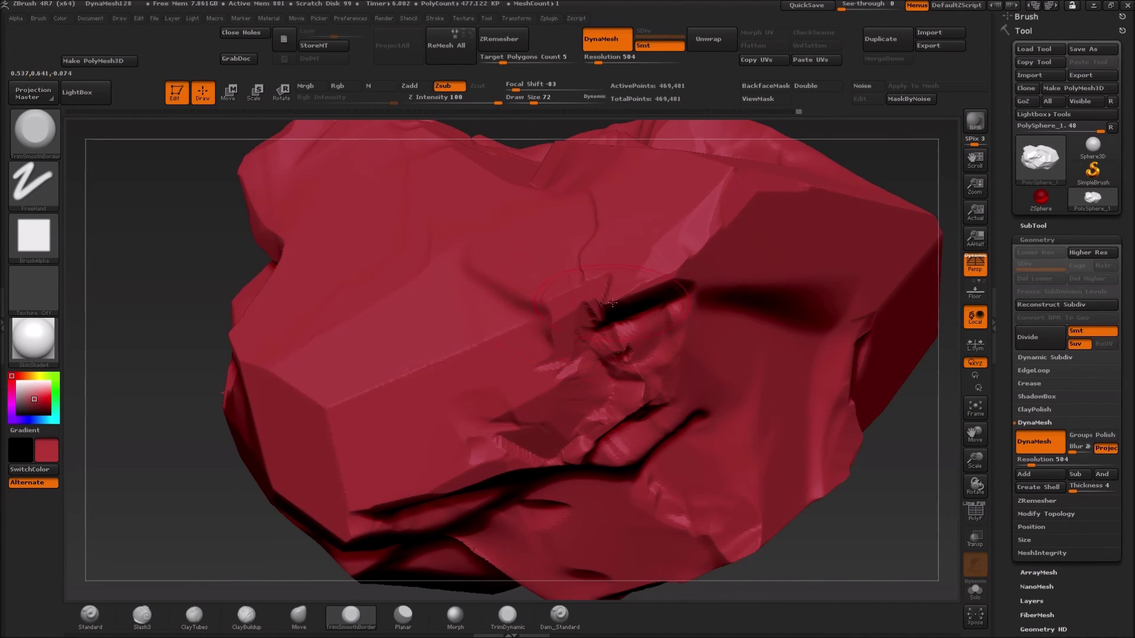
left_click_drag(610, 297, 672, 270)
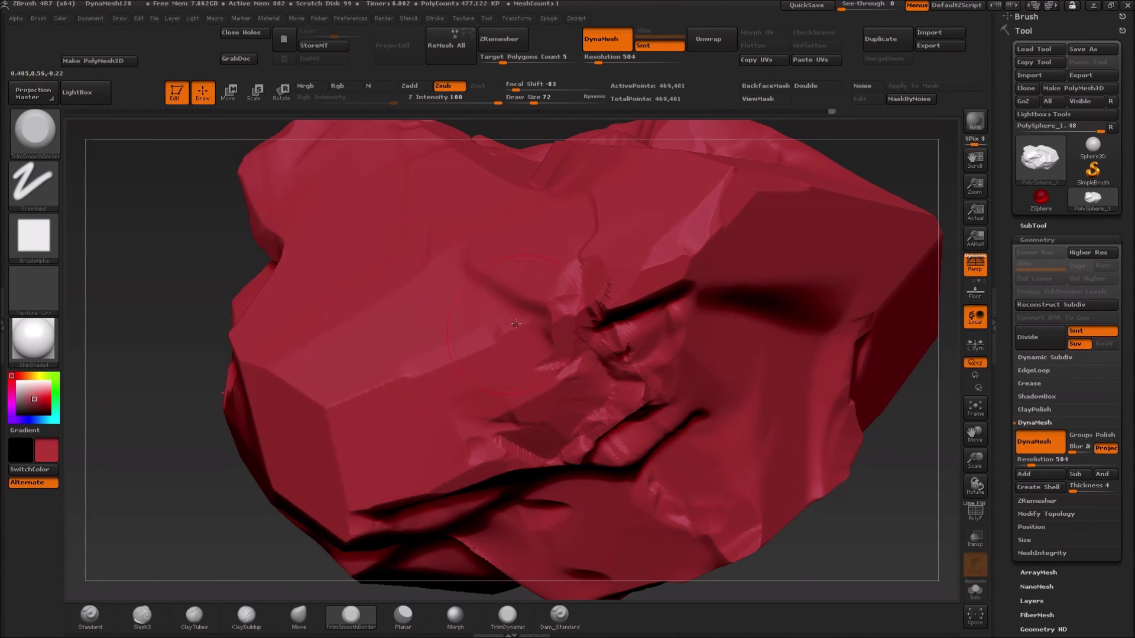
- Bevel and chip the straight edge between the two large facets, from the notch to the outer corner
left_click_drag(513, 329, 545, 310)
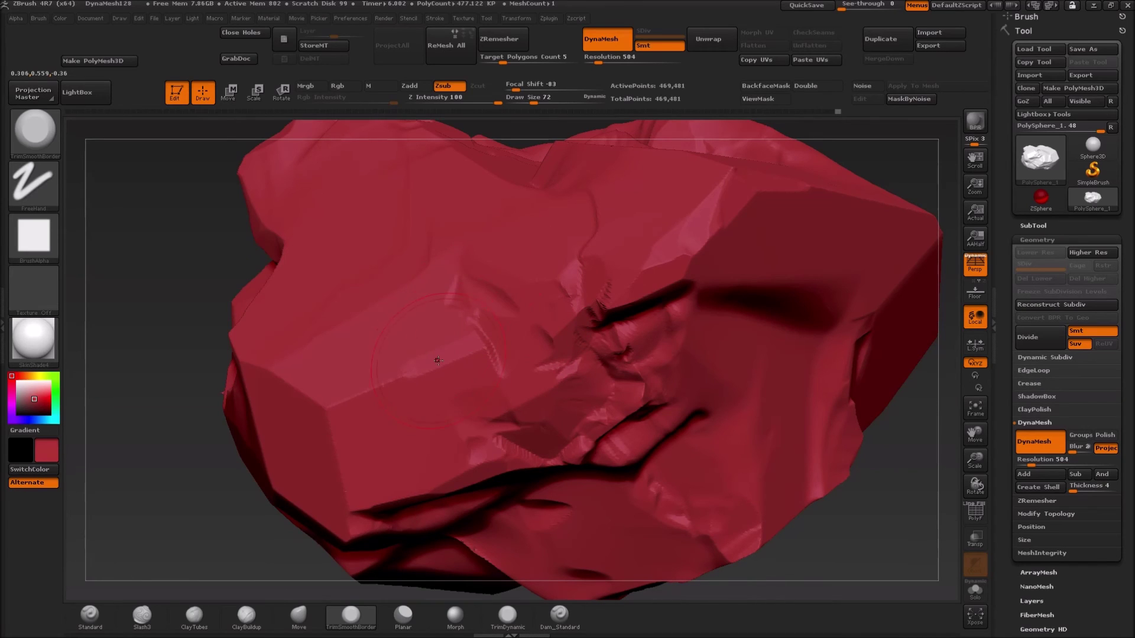
mouse_move(391, 384)
left_mouse_down()
mouse_move(339, 417)
mouse_move(370, 394)
left_mouse_up()
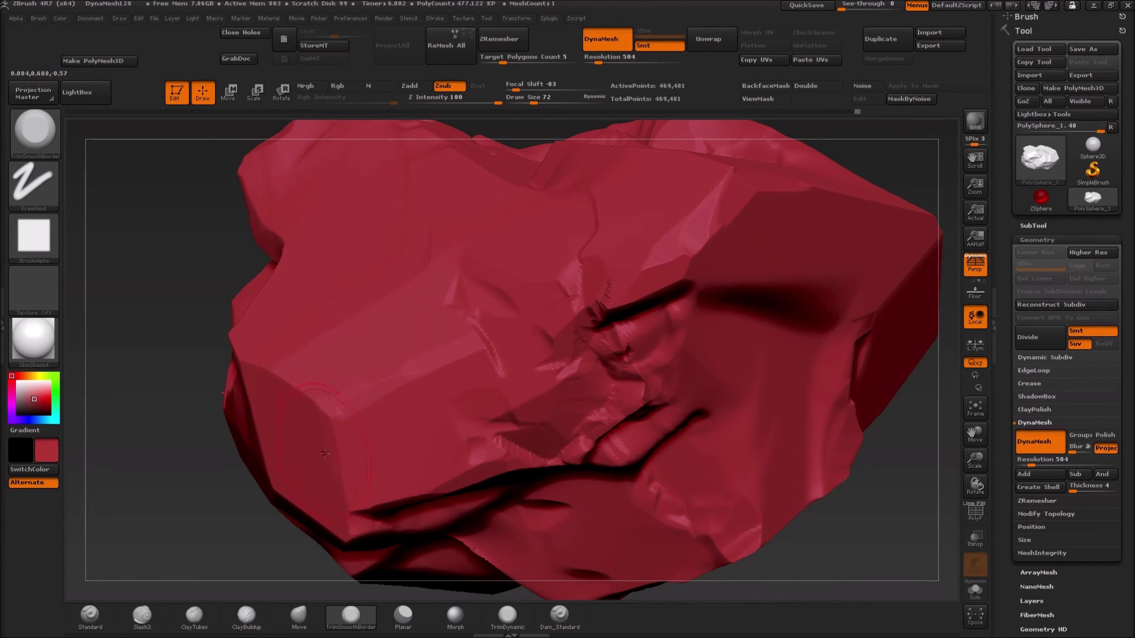
mouse_move(318, 405)
left_mouse_down()
mouse_move(351, 405)
mouse_move(401, 356)
left_mouse_up()
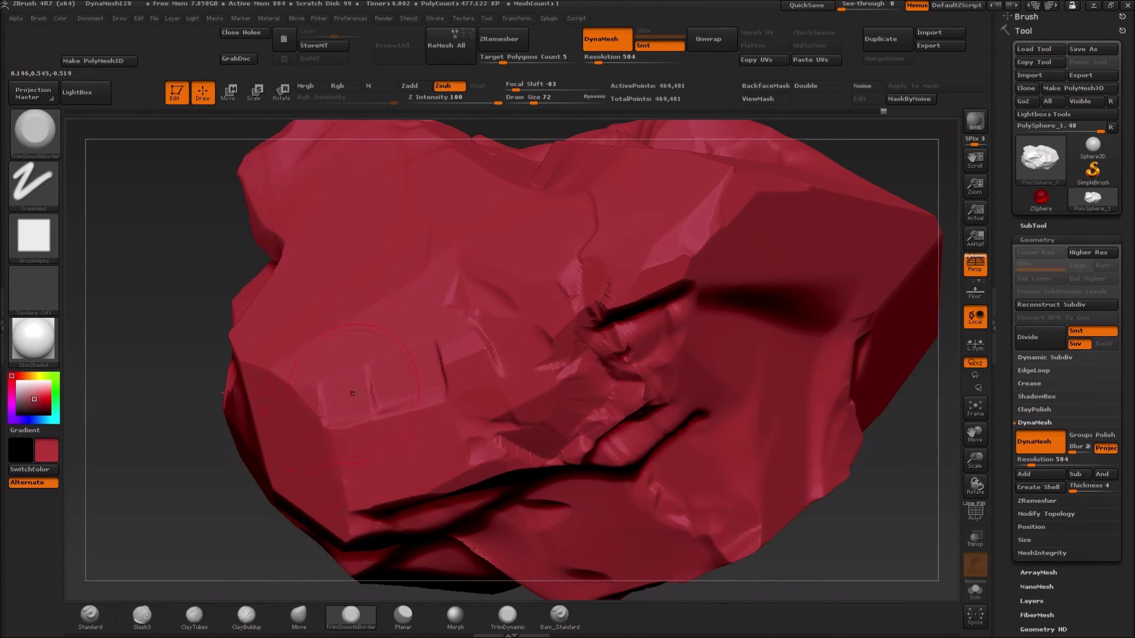
left_click_drag(333, 397, 350, 383)
left_click_drag(145, 472, 222, 347, "alt")
mouse_move(761, 331)
left_mouse_down()
mouse_move(766, 302)
mouse_move(818, 324)
left_mouse_up()
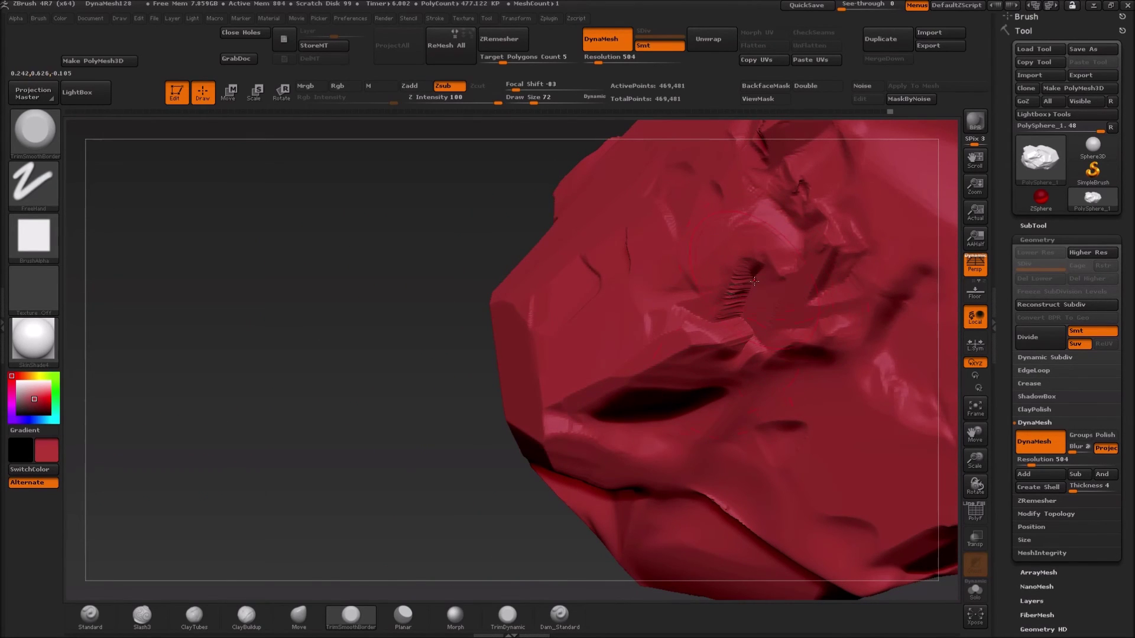
key("ctrl+z")
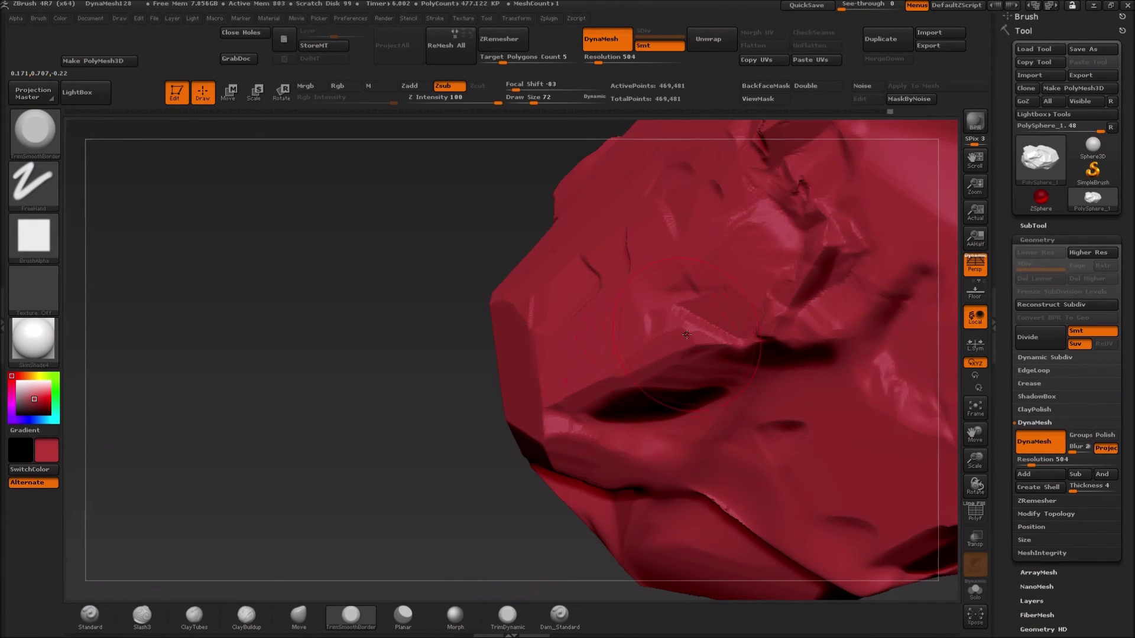
- Trim the curved wall of the smooth hollow near the rock's outer shoulder into flat, sharp-edged planes
left_click_drag(337, 479, 243, 357)
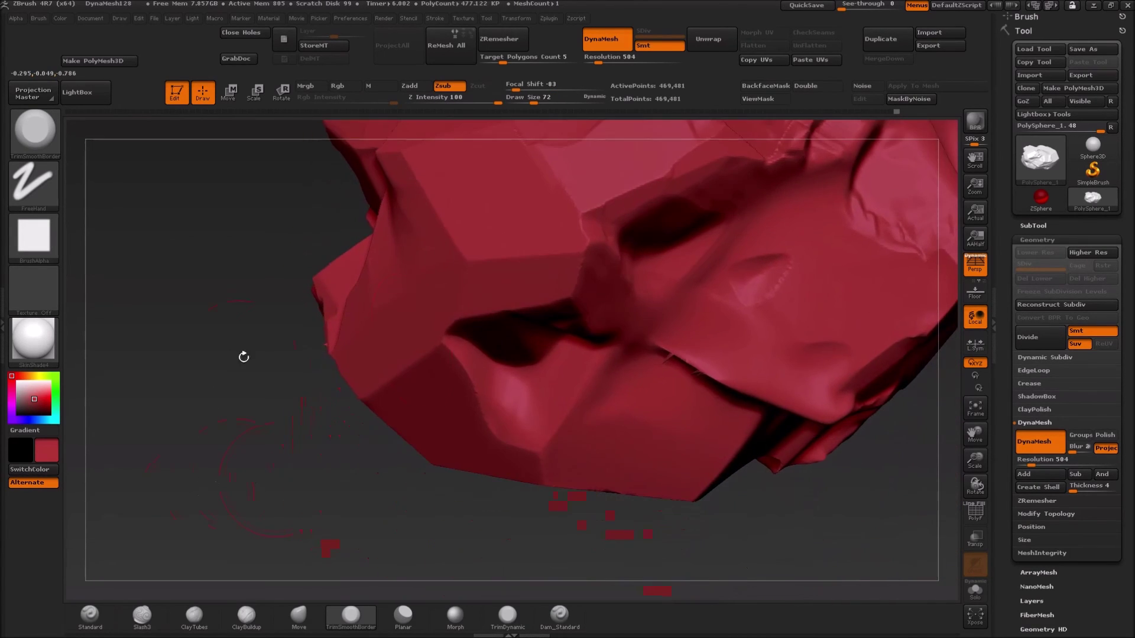
mouse_move(265, 465)
left_mouse_down()
mouse_move(216, 510)
mouse_move(278, 508)
left_mouse_up()
mouse_move(557, 324)
left_mouse_down()
mouse_move(594, 312)
mouse_move(620, 278)
left_mouse_up()
mouse_move(220, 552)
left_mouse_down()
mouse_move(193, 479)
mouse_move(199, 490)
left_mouse_up()
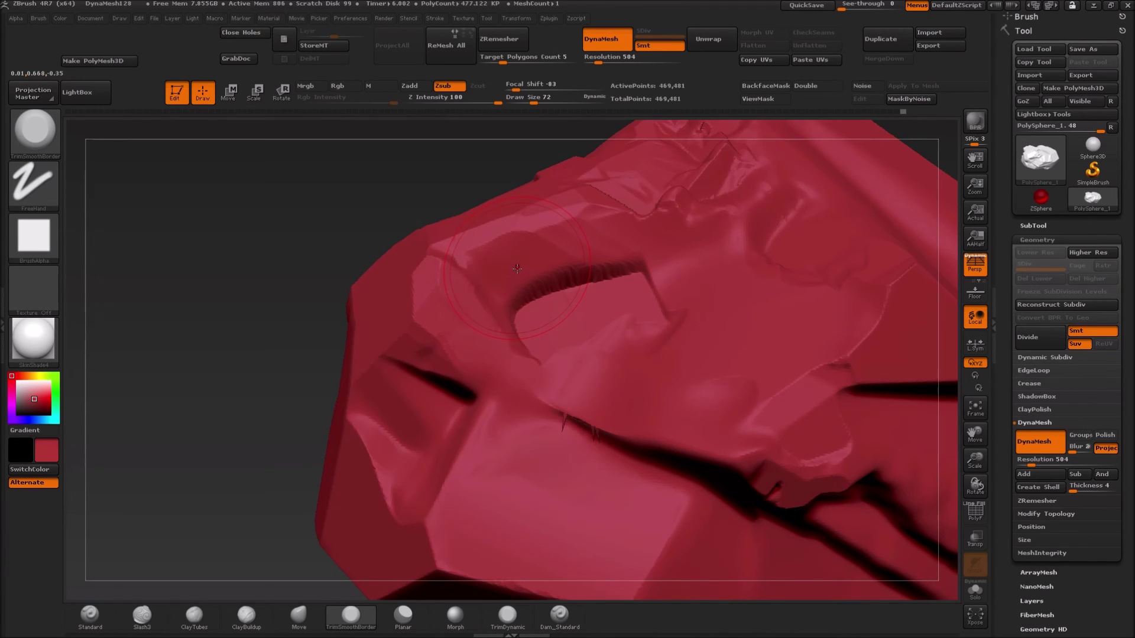
mouse_move(523, 272)
left_mouse_down()
mouse_move(582, 272)
mouse_move(543, 283)
mouse_move(632, 269)
mouse_move(615, 270)
left_mouse_up()
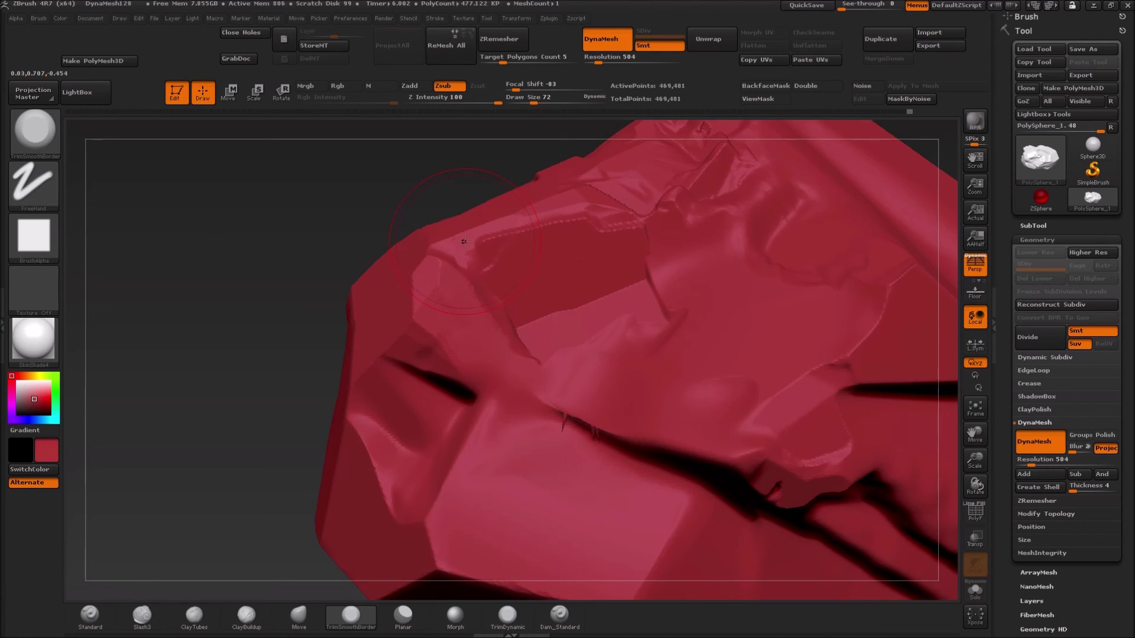
- Chip small stepped facets along the ridge above the hollow and around its outer corner
mouse_move(465, 241)
left_mouse_down()
mouse_move(584, 222)
mouse_move(571, 195)
left_mouse_up()
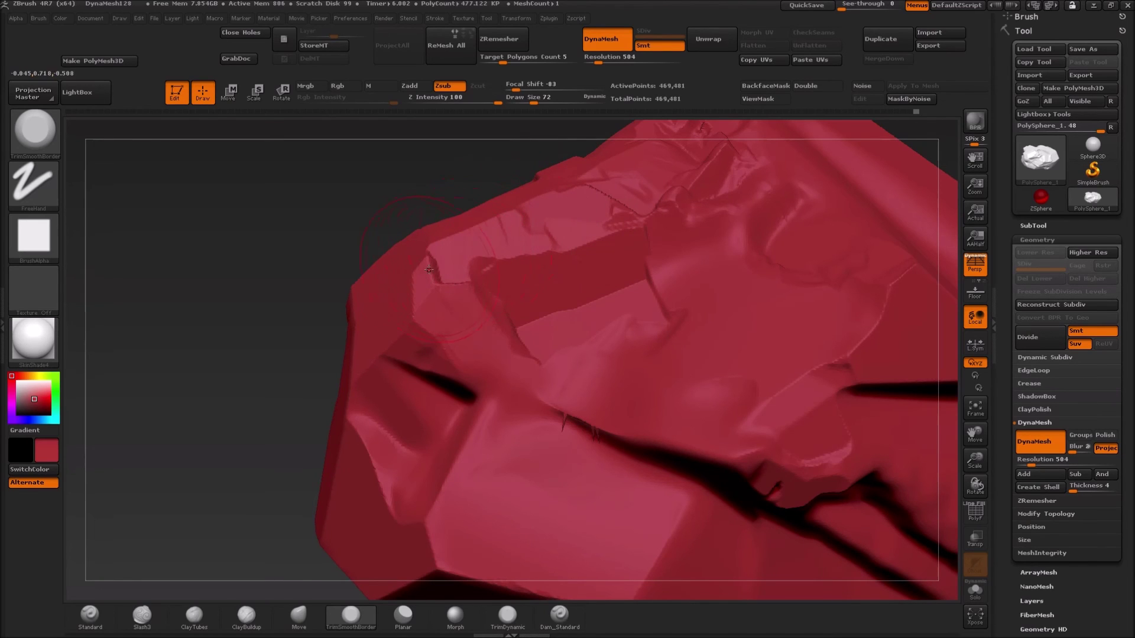
left_click_drag(441, 253, 454, 246)
left_click_drag(271, 291, 269, 346)
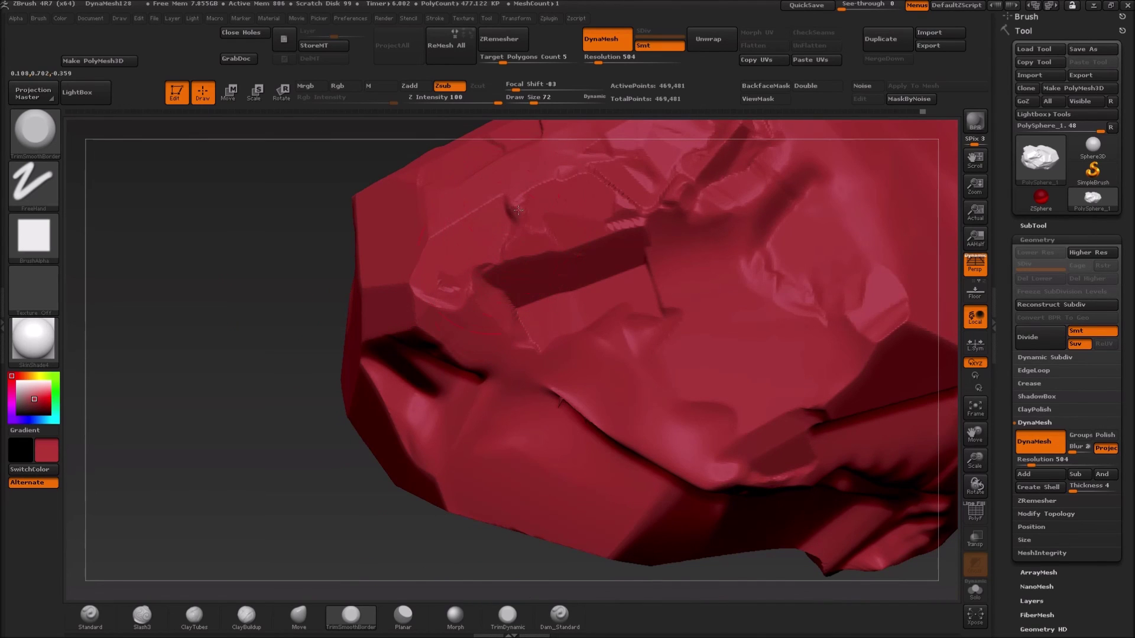
left_click_drag(518, 209, 507, 208)
left_click_drag(284, 396, 284, 341)
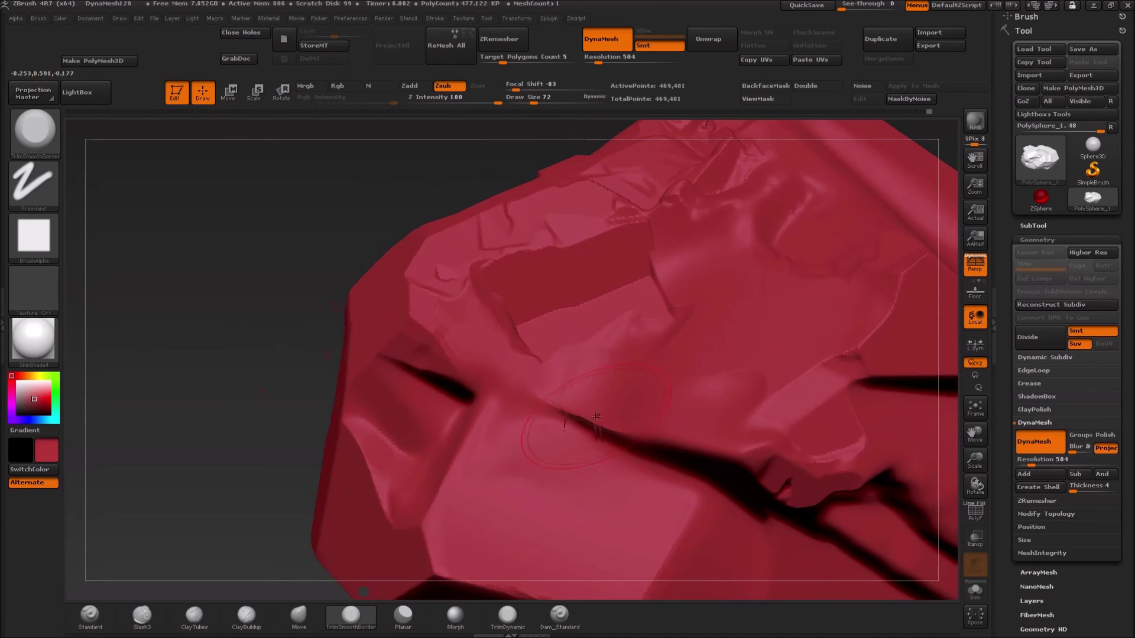
- Break up the upper end of the long dark crack with angular chips and trim the surface around it
left_click_drag(592, 417, 618, 433)
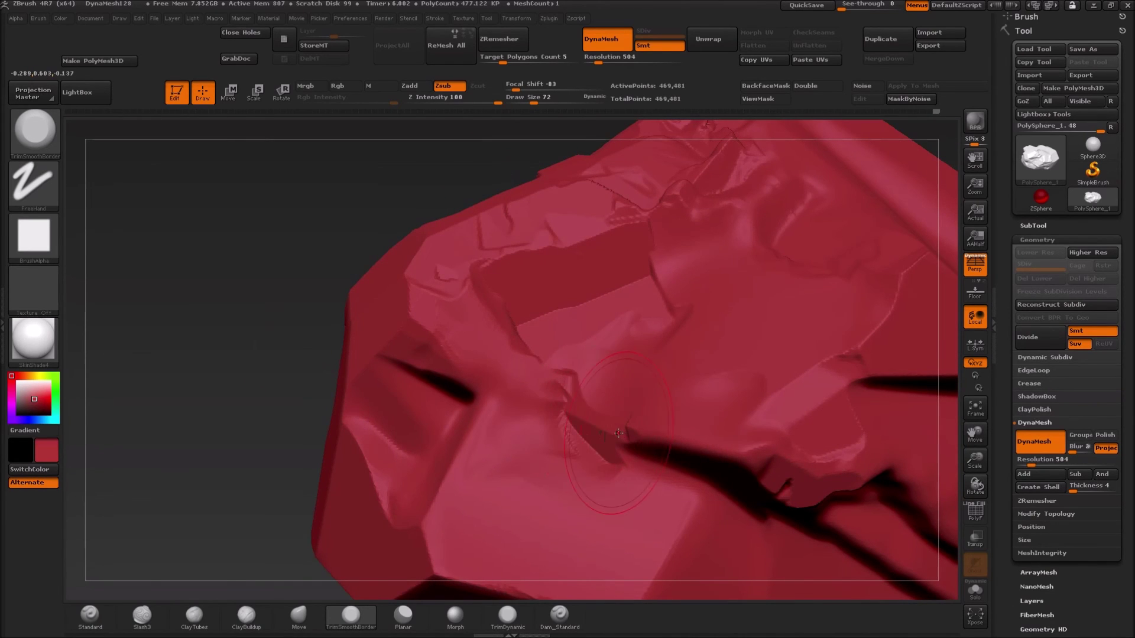
mouse_move(261, 481)
left_mouse_down()
mouse_move(238, 440)
mouse_move(260, 417)
left_mouse_up()
left_click_drag(481, 359, 499, 361)
left_click_drag(471, 323, 466, 349)
mouse_move(614, 379)
left_mouse_down()
mouse_move(685, 390)
mouse_move(705, 368)
mouse_move(696, 368)
left_mouse_up()
left_click_drag(228, 366, 150, 255)
left_click_drag(341, 402, 230, 358)
left_click_drag(709, 334, 649, 309)
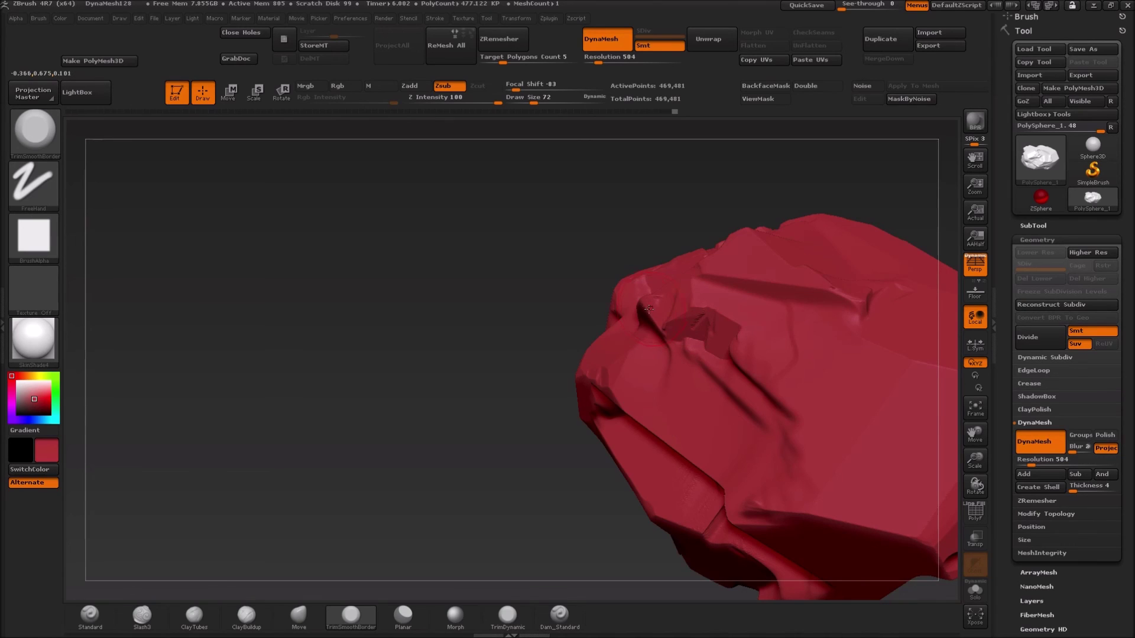
- Chip irregular breaks along the long groove's upper edge and carve small facets around the groove's head
mouse_move(410, 328)
left_mouse_down()
mouse_move(671, 293)
mouse_move(650, 296)
left_mouse_up()
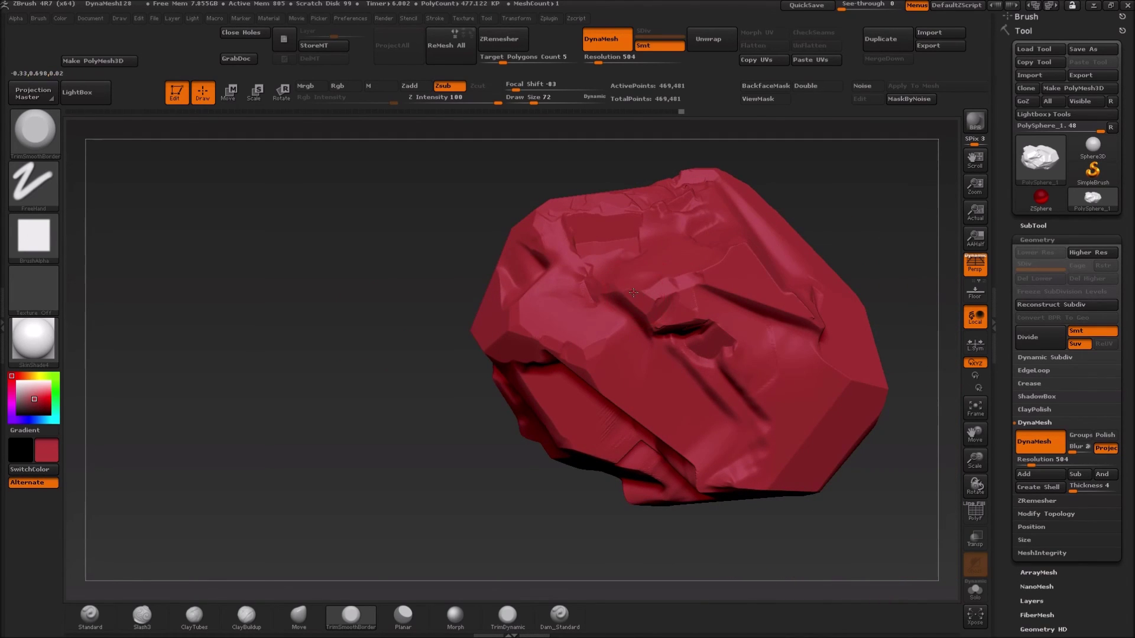
left_click_drag(601, 410, 588, 399)
left_click_drag(337, 431, 350, 352)
mouse_move(623, 383)
left_mouse_down()
mouse_move(700, 459)
mouse_move(650, 393)
left_mouse_up()
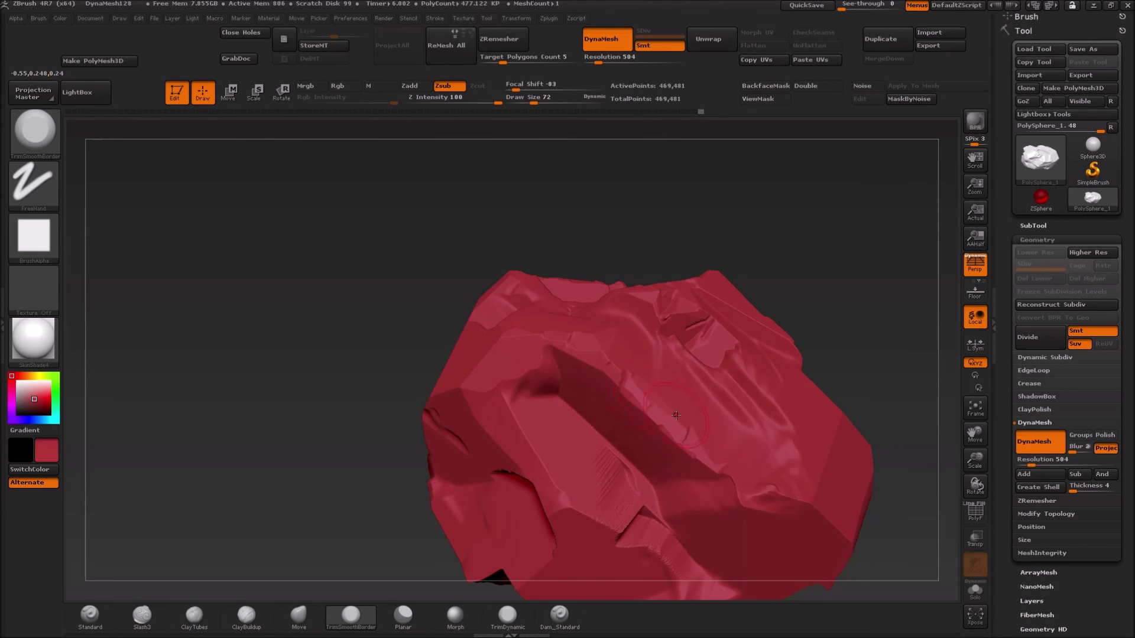
mouse_move(725, 462)
left_mouse_down()
mouse_move(735, 484)
mouse_move(606, 377)
mouse_move(542, 372)
mouse_move(556, 348)
left_mouse_up()
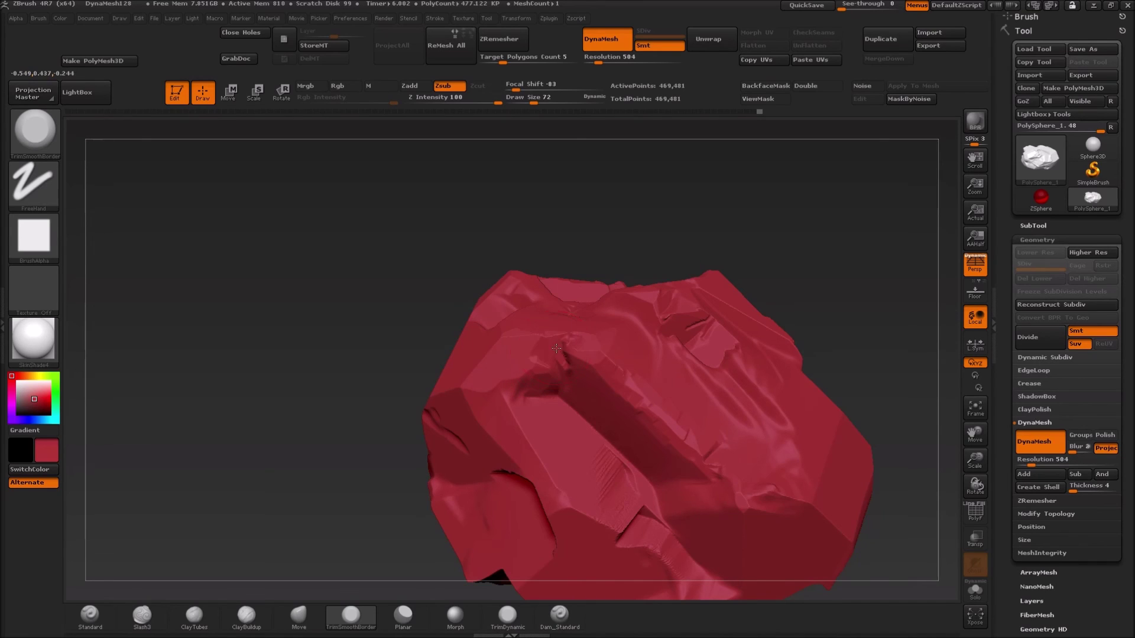
left_click(576, 336)
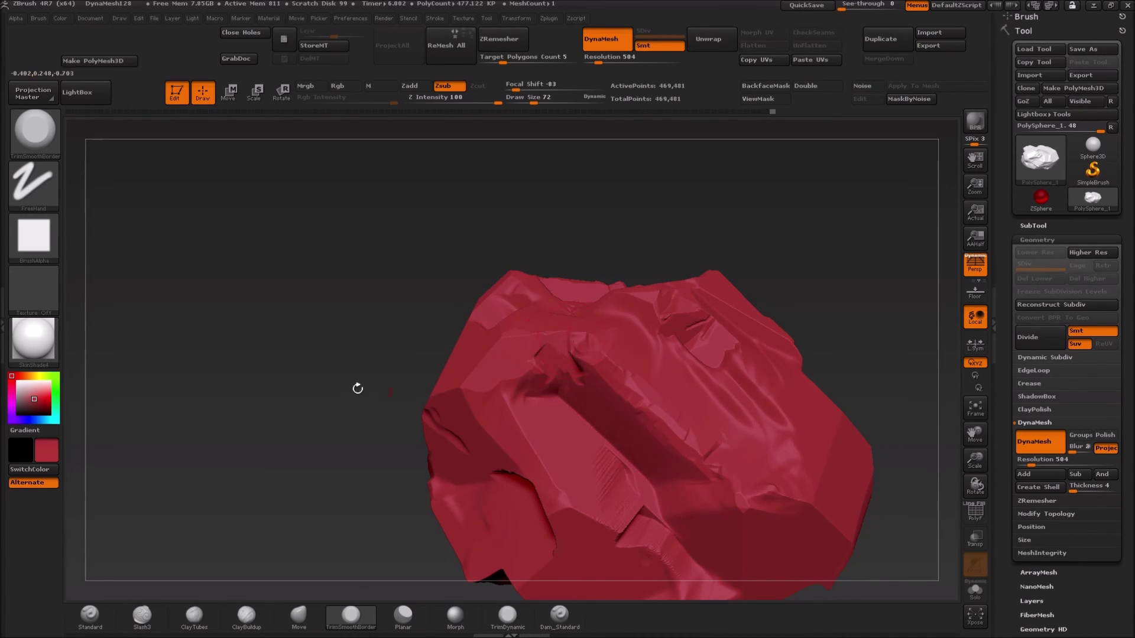
- Break the flat slab beside the groove into shallow facets, and chip its lower end and the ridge below it
mouse_move(263, 417)
left_mouse_down()
mouse_move(268, 435)
mouse_move(323, 340)
mouse_move(630, 396)
left_mouse_up()
left_click(589, 422)
left_click(567, 409)
left_click(550, 365)
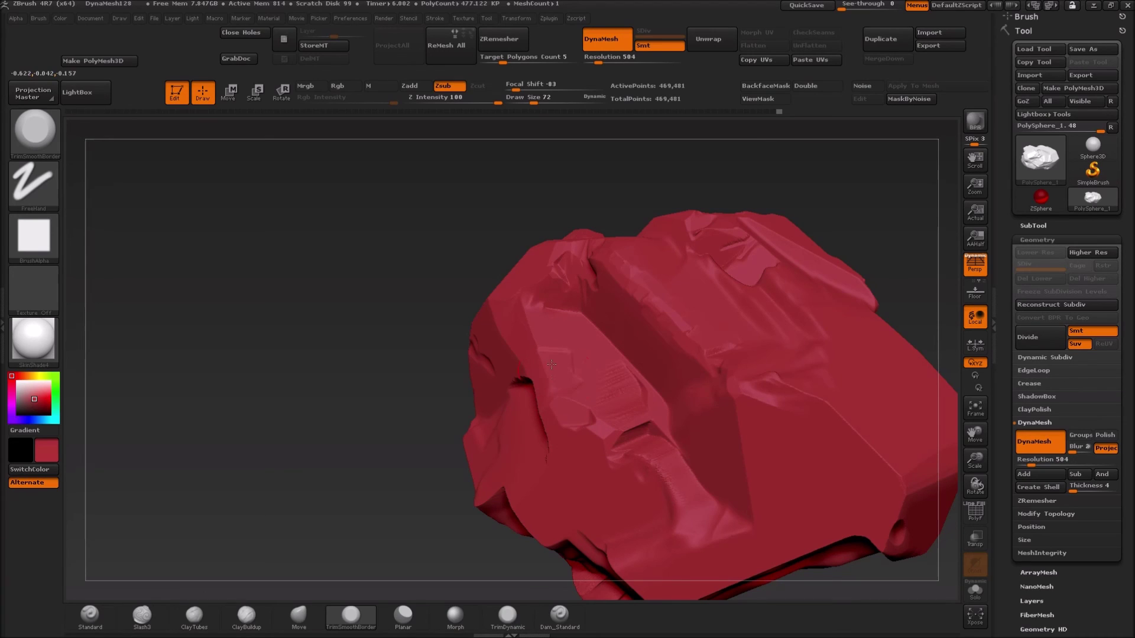
left_click(550, 356)
left_click(619, 387)
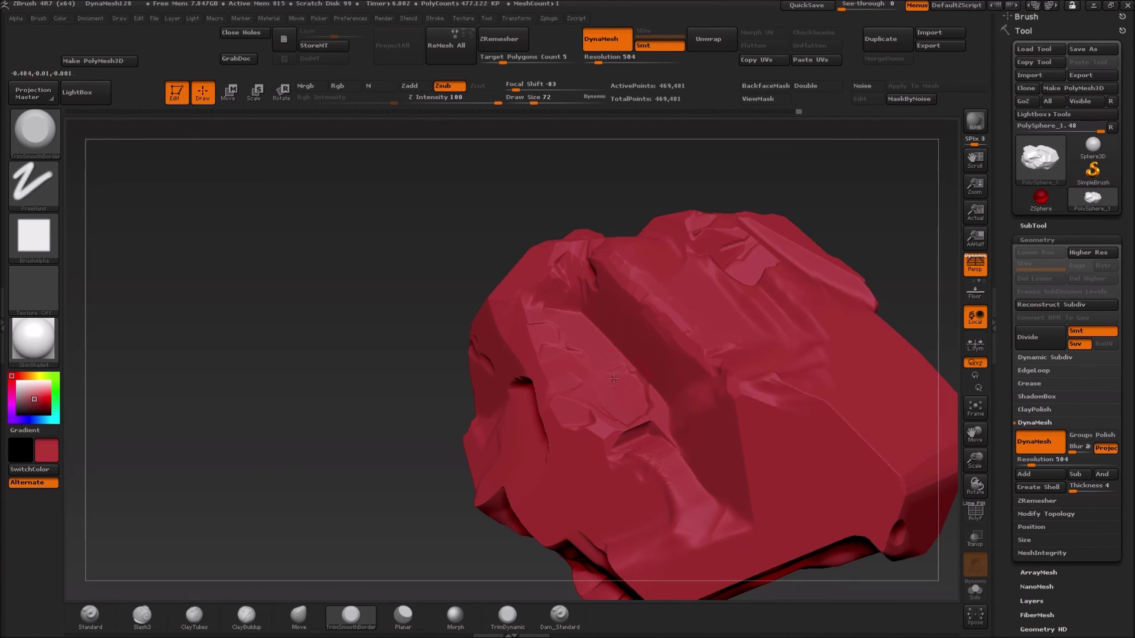
left_click(631, 434)
mouse_move(602, 466)
left_mouse_down()
mouse_move(682, 470)
mouse_move(659, 473)
mouse_move(681, 526)
left_mouse_up()
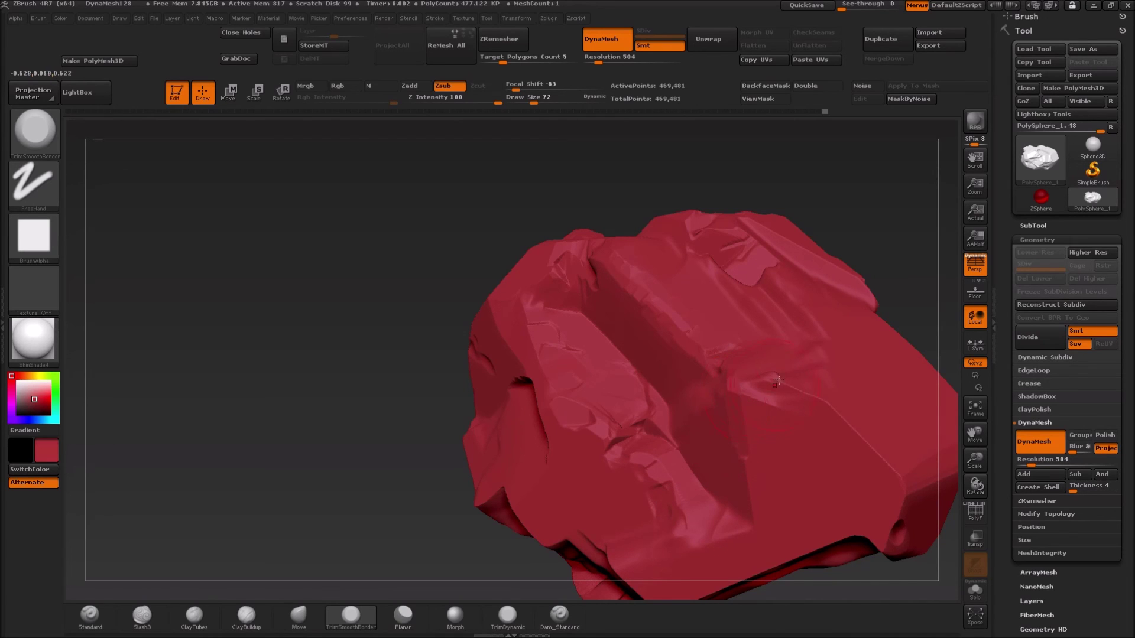
- Cut uneven chips into the sharp ridge running from the groove down to the corner above the small round hole
mouse_move(349, 458)
left_mouse_down()
mouse_move(319, 390)
mouse_move(405, 354)
mouse_move(746, 384)
left_mouse_up()
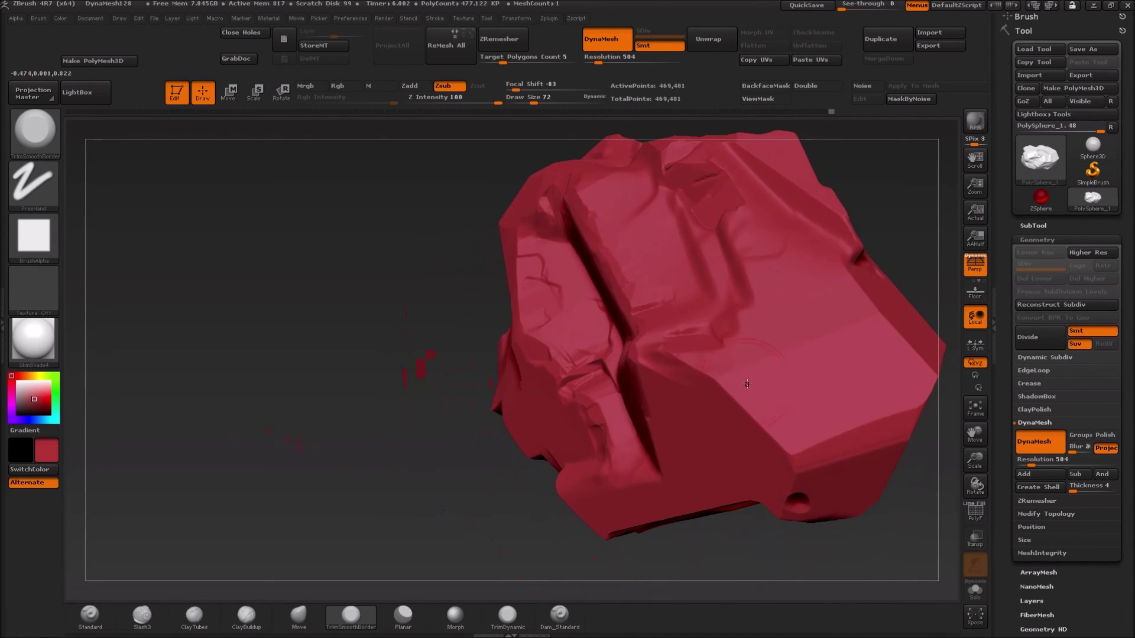
mouse_move(674, 358)
left_mouse_down()
mouse_move(707, 375)
mouse_move(783, 461)
mouse_move(789, 437)
mouse_move(794, 448)
left_mouse_up()
left_click_drag(731, 391, 762, 415)
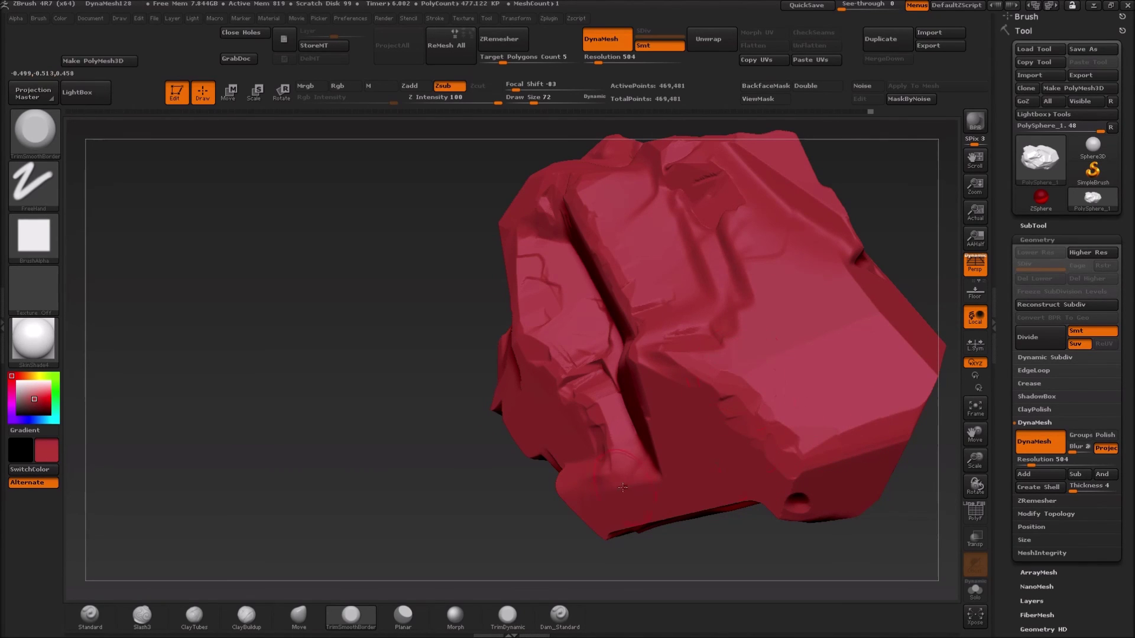
- Examine the whole rock from several sides to check its overall shape and chipped detail
mouse_move(405, 481)
left_mouse_down()
mouse_move(355, 438)
mouse_move(277, 441)
mouse_move(227, 322)
left_mouse_up()
left_click_drag(458, 436, 808, 444, "alt")
left_click_drag(655, 436, 795, 380)
left_click_drag(320, 471, 311, 432)
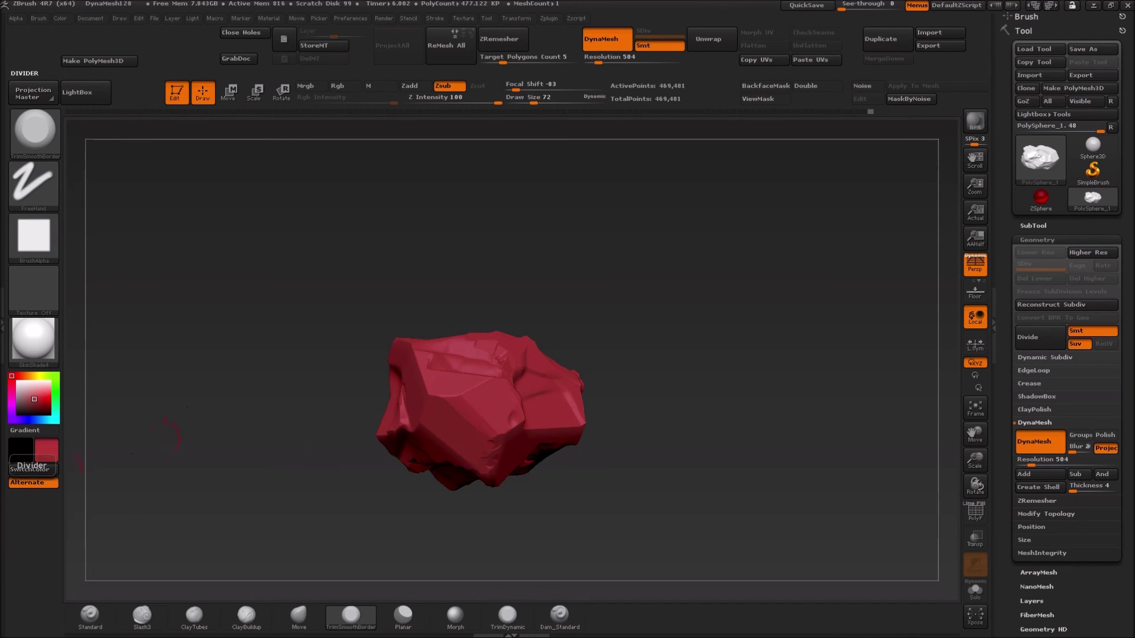
left_click_drag(279, 382, 195, 431)
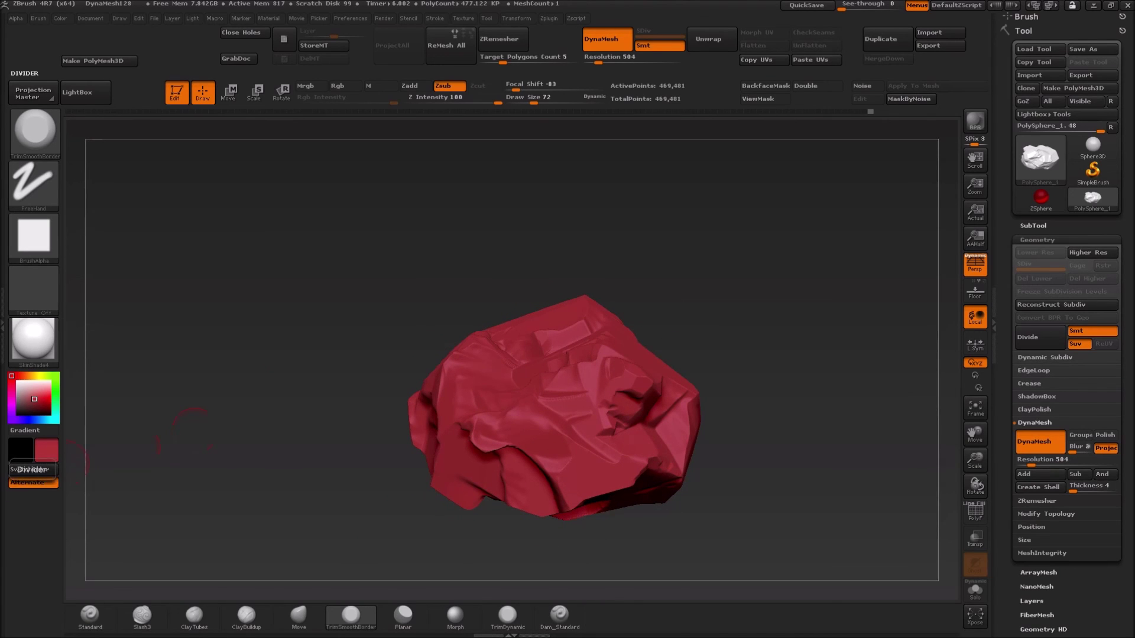